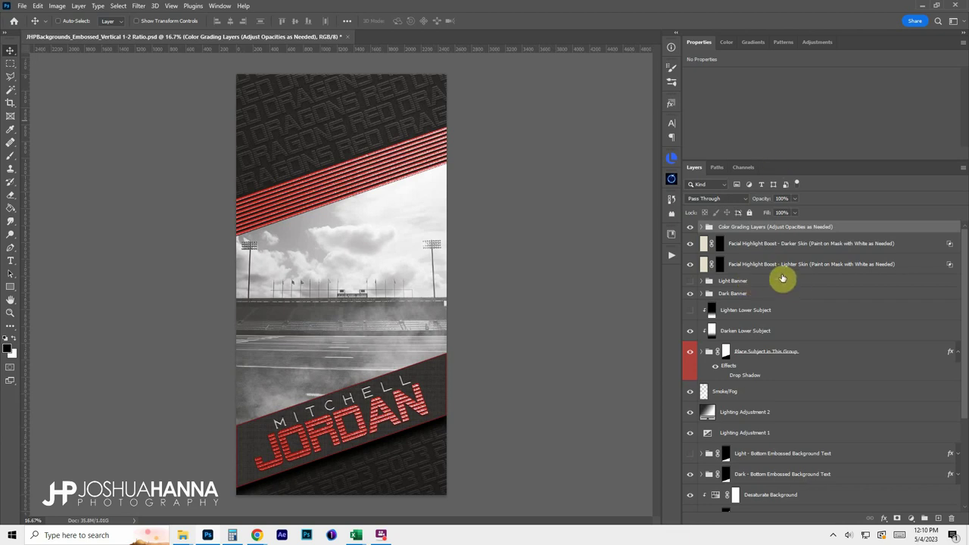
Step: Switch the name banner to its light version by showing the Light Banner group and hiding the Dark Banner group
{"action": "left_click", "coordinate": [748, 281]}
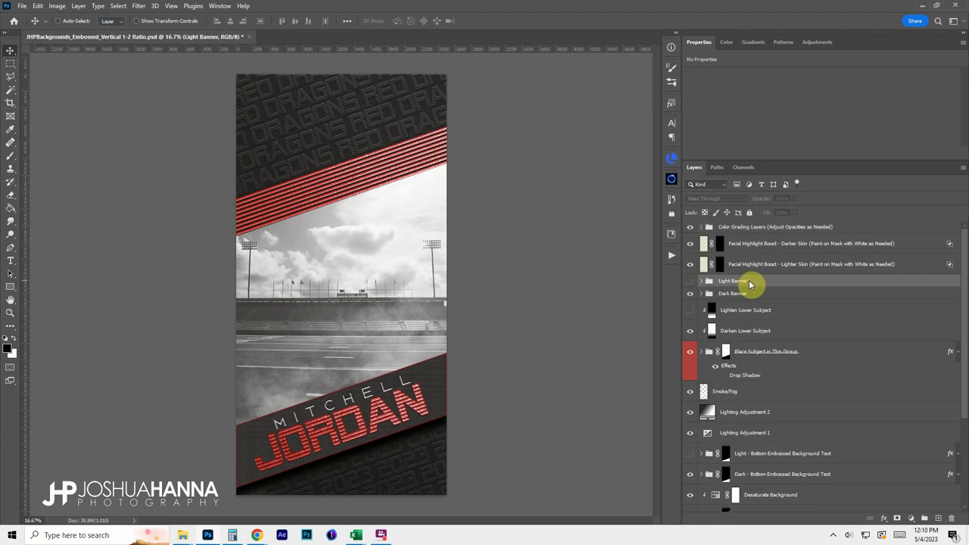
{"action": "left_click", "coordinate": [690, 283]}
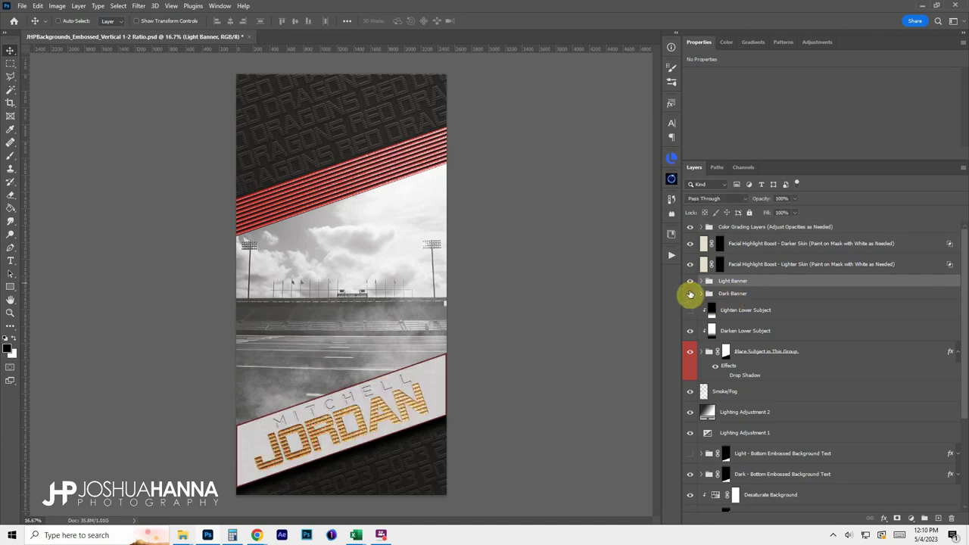
{"action": "left_click", "coordinate": [690, 293]}
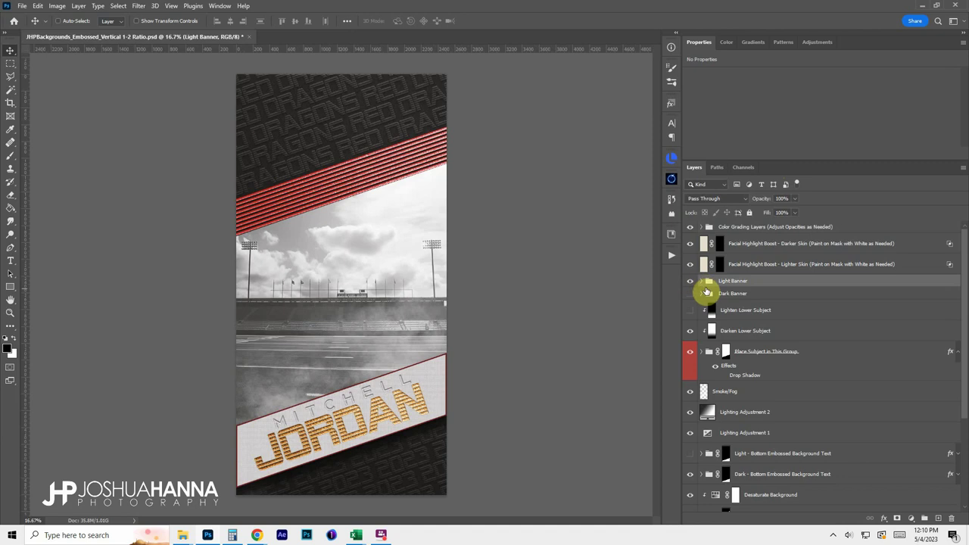
Step: Swap the bottom and top embossed background text groups from Dark to Light and show the Light Background layer
{"action": "scroll", "coordinate": [692, 320], "scroll_direction": "down", "scroll_amount": 2}
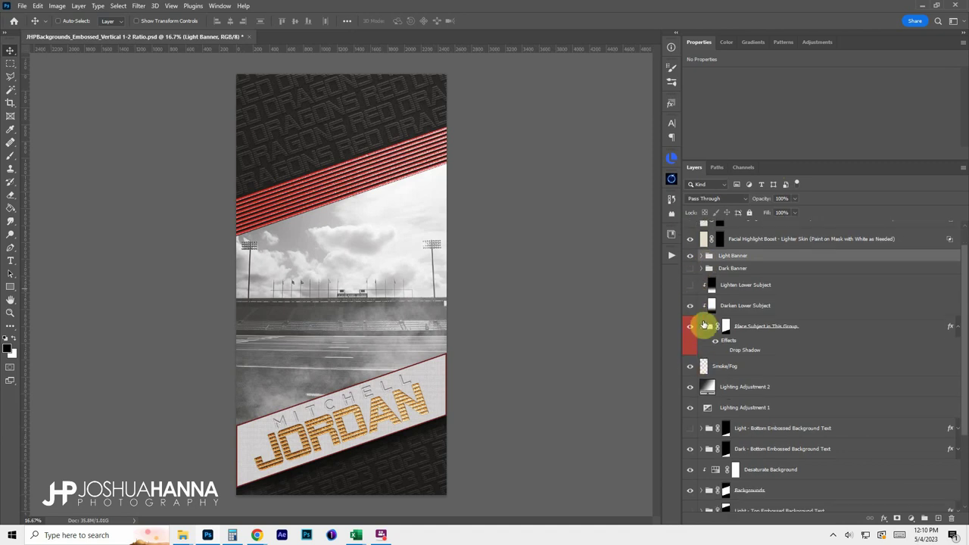
{"action": "scroll", "coordinate": [701, 329], "scroll_direction": "down", "scroll_amount": 2}
{"action": "scroll", "coordinate": [704, 332], "scroll_direction": "down", "scroll_amount": 3}
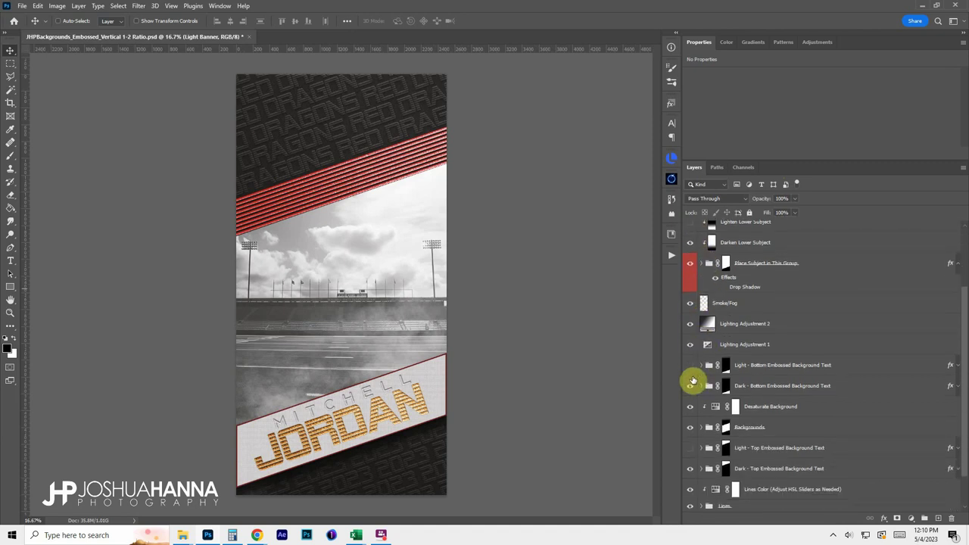
{"action": "left_click", "coordinate": [691, 385]}
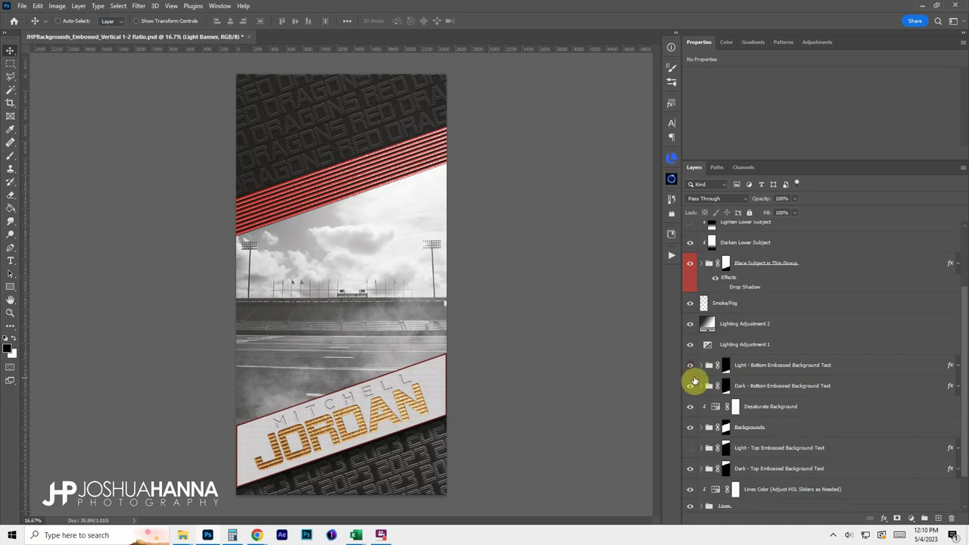
{"action": "scroll", "coordinate": [691, 388], "scroll_direction": "down", "scroll_amount": 2}
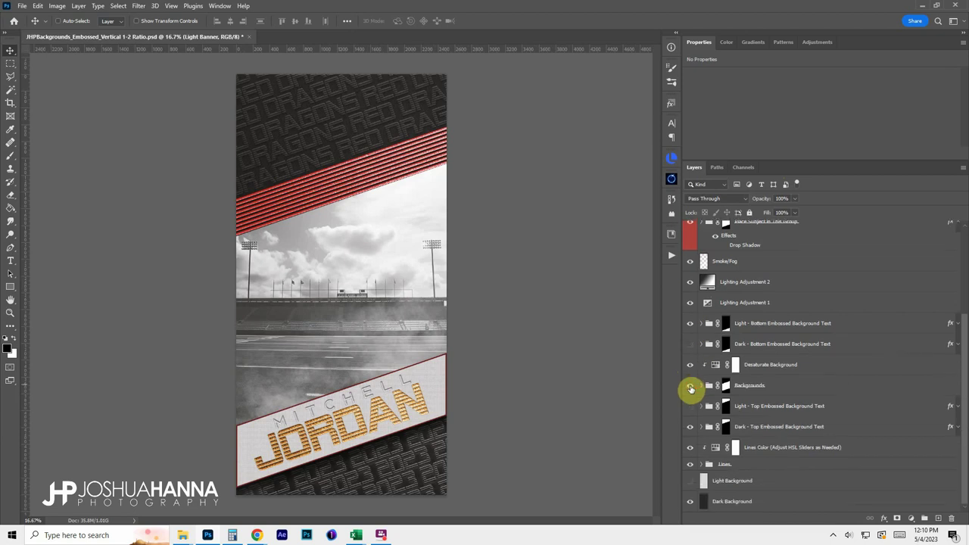
{"action": "left_click", "coordinate": [691, 426]}
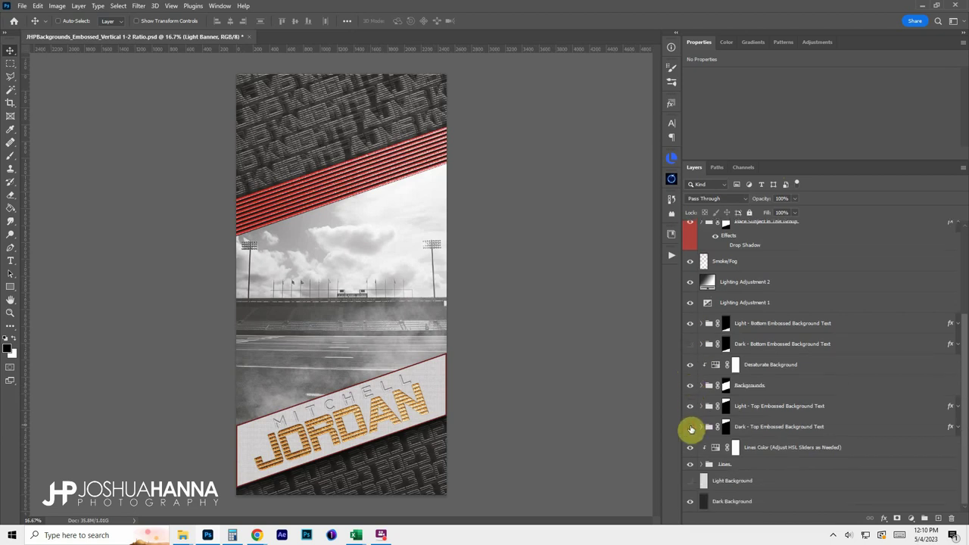
{"action": "left_click", "coordinate": [689, 481]}
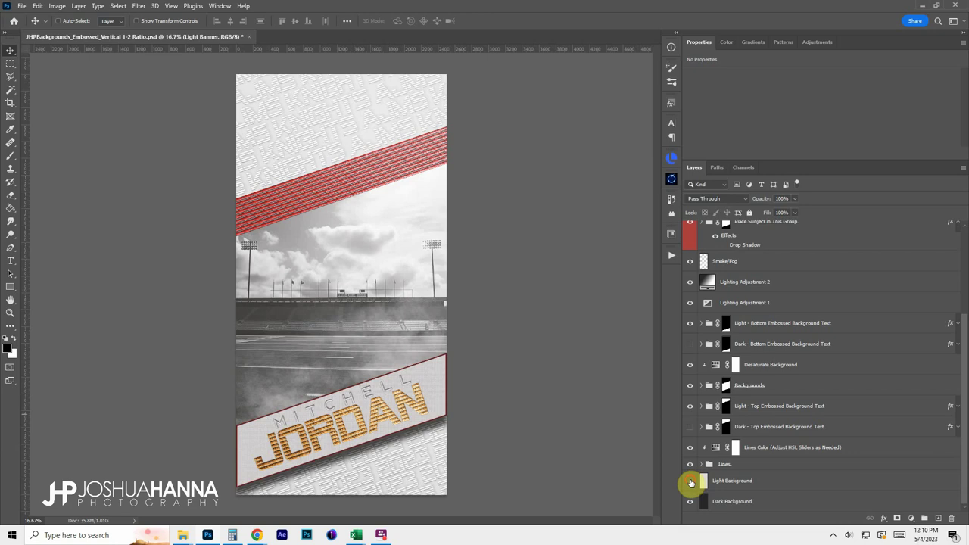
Step: Return the background, both embossed text groups and the banner to their dark versions, hiding the light ones
{"action": "left_click", "coordinate": [690, 481]}
{"action": "left_click", "coordinate": [689, 426]}
{"action": "left_click", "coordinate": [689, 405]}
{"action": "left_click", "coordinate": [690, 343]}
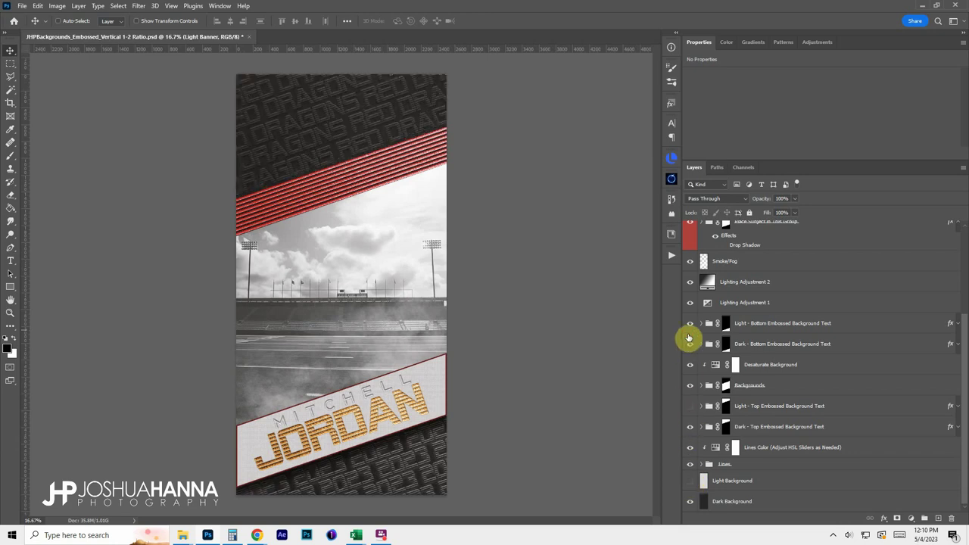
{"action": "left_click", "coordinate": [690, 323]}
{"action": "scroll", "coordinate": [689, 325], "scroll_direction": "up", "scroll_amount": 3}
{"action": "left_click", "coordinate": [690, 276]}
{"action": "left_click", "coordinate": [690, 289]}
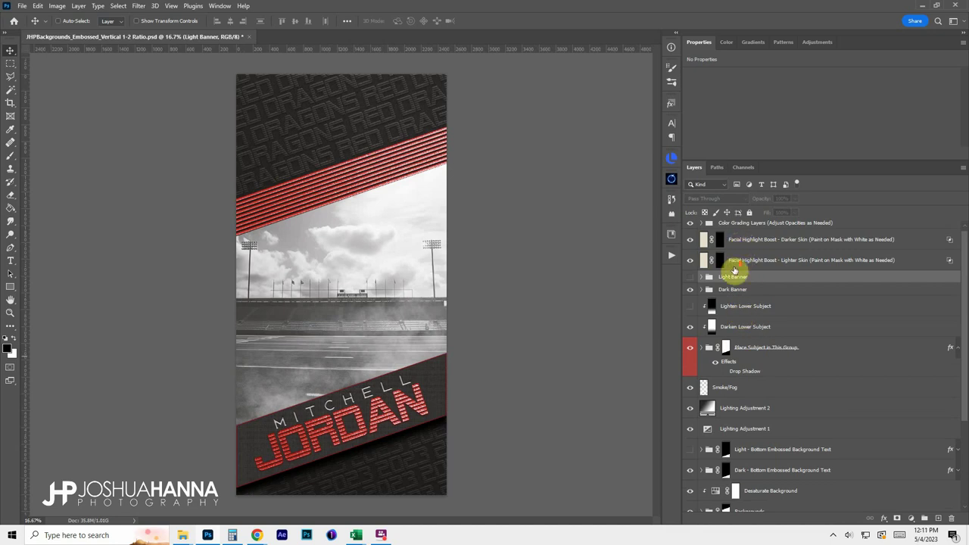
Step: Preview the effect of the Smoke/Fog and Lighting Adjustment 2 layers by hiding and reshowing each one
{"action": "scroll", "coordinate": [734, 270], "scroll_direction": "down", "scroll_amount": 1}
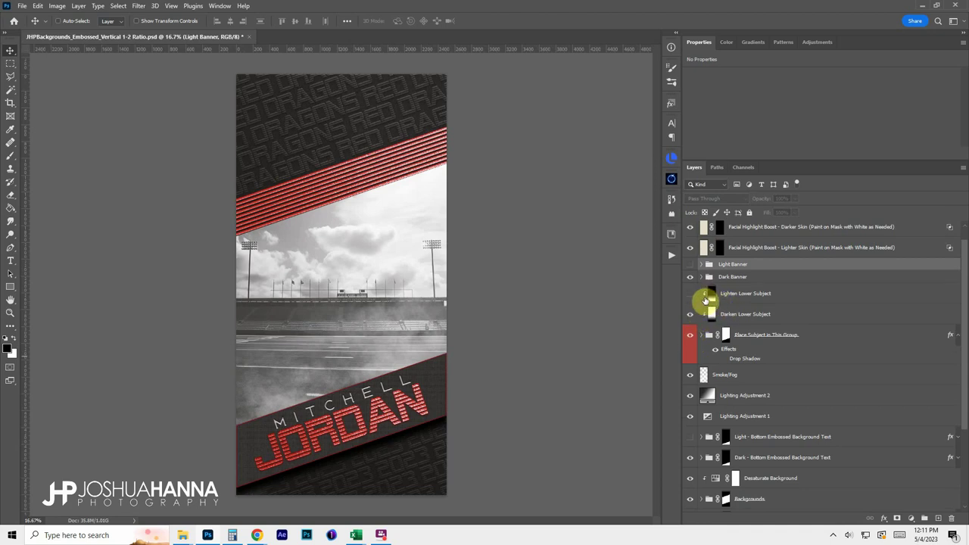
{"action": "scroll", "coordinate": [729, 312], "scroll_direction": "down", "scroll_amount": 1}
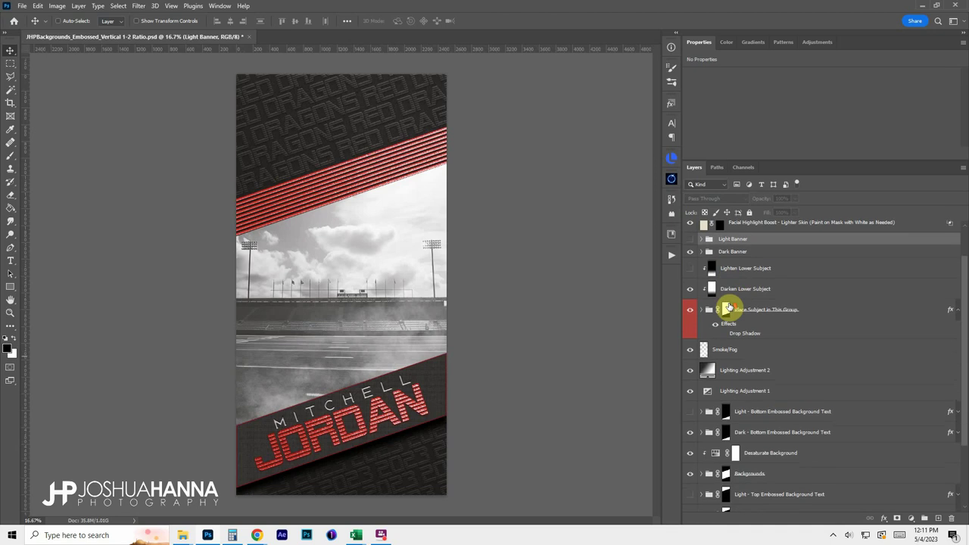
{"action": "scroll", "coordinate": [730, 299], "scroll_direction": "down", "scroll_amount": 2}
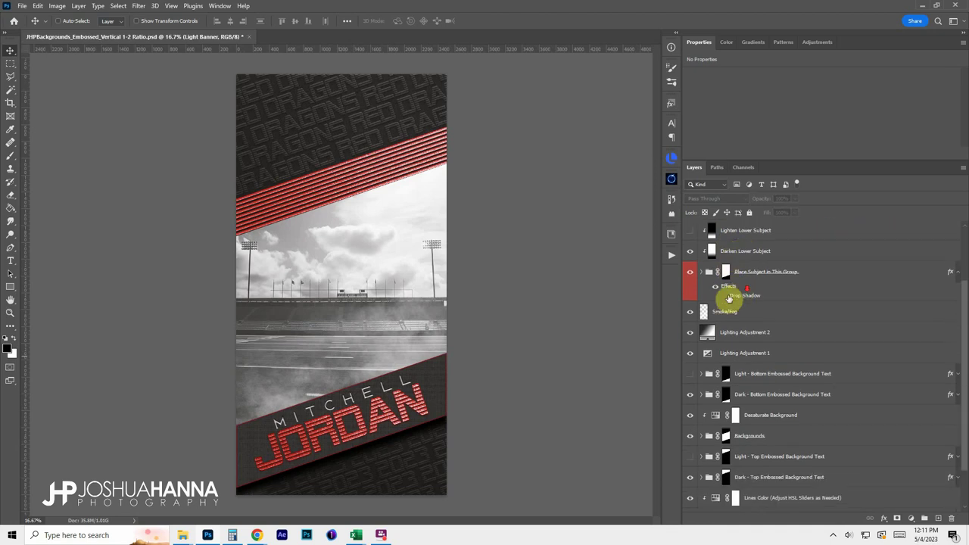
{"action": "left_click", "coordinate": [691, 315]}
{"action": "left_click", "coordinate": [692, 315]}
{"action": "left_click", "coordinate": [688, 333]}
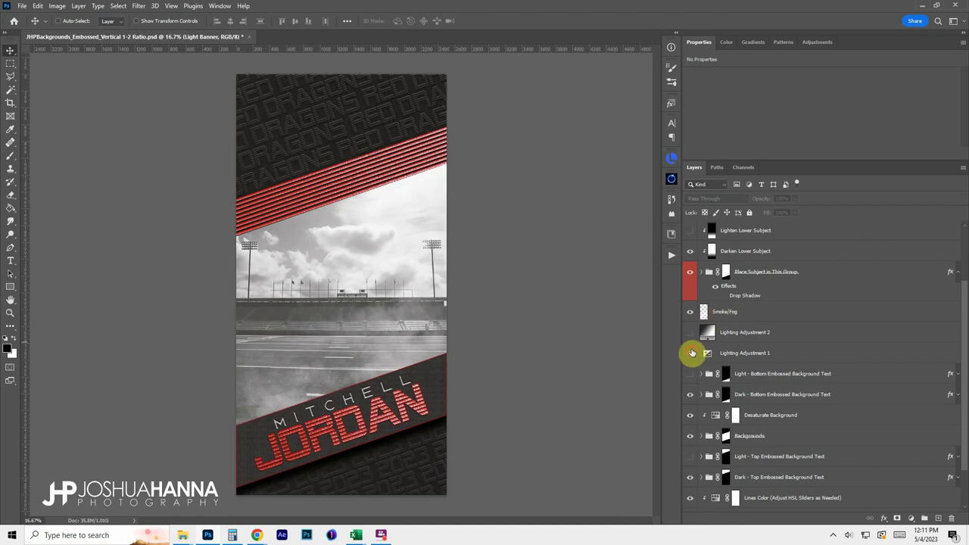
{"action": "left_click", "coordinate": [687, 334]}
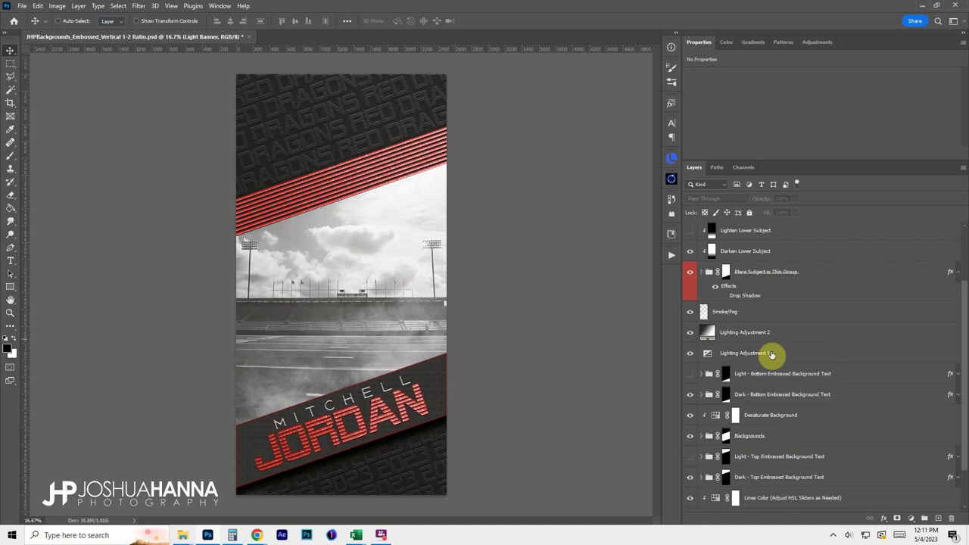
Step: Hide and reshow the Lines group to see which part of the design it controls
{"action": "scroll", "coordinate": [761, 359], "scroll_direction": "down", "scroll_amount": 2}
{"action": "scroll", "coordinate": [745, 364], "scroll_direction": "down", "scroll_amount": 1}
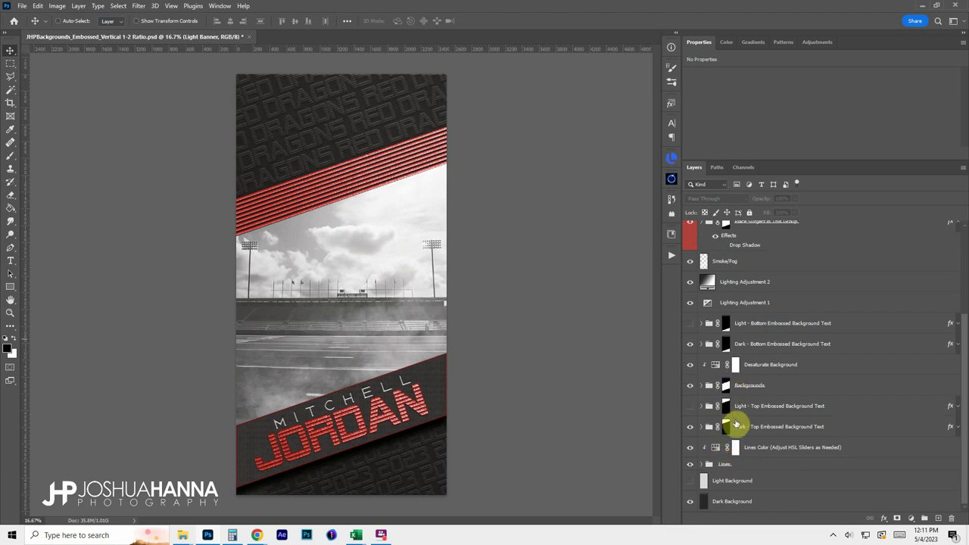
{"action": "left_click", "coordinate": [690, 465]}
{"action": "left_click", "coordinate": [690, 465]}
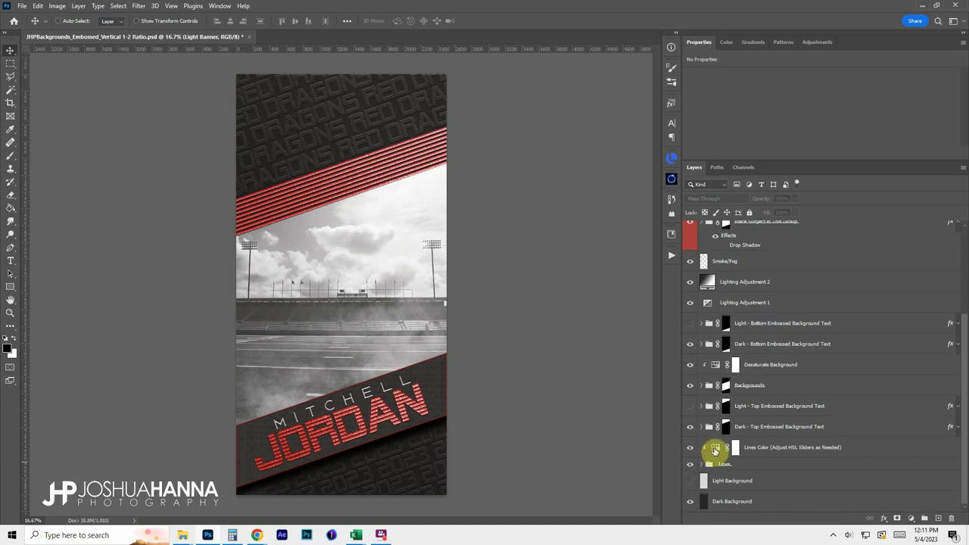
Step: Recolor the diagonal lines gold in the Lines Color adjustment, with hue 37 and lightness -11
{"action": "left_click", "coordinate": [714, 448]}
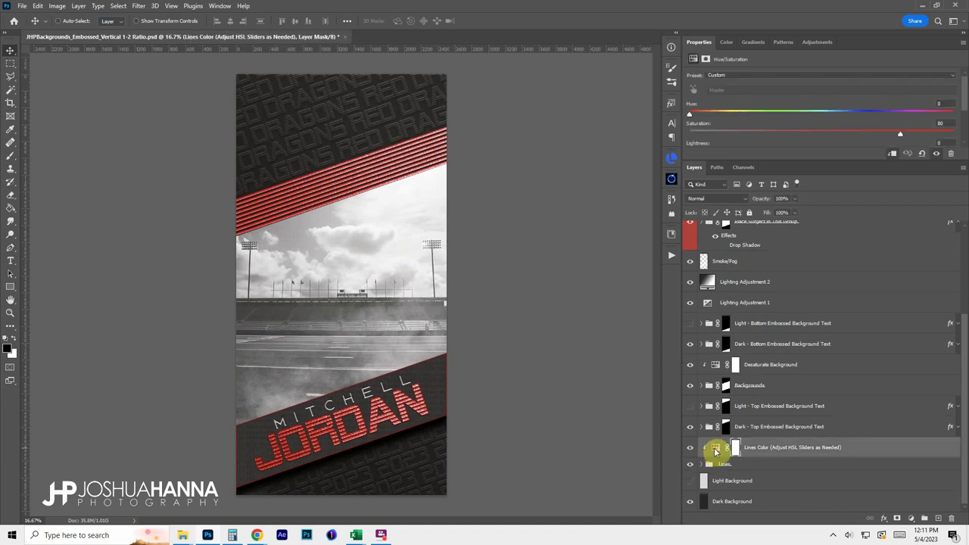
{"action": "left_click", "coordinate": [714, 452], "text": "alt"}
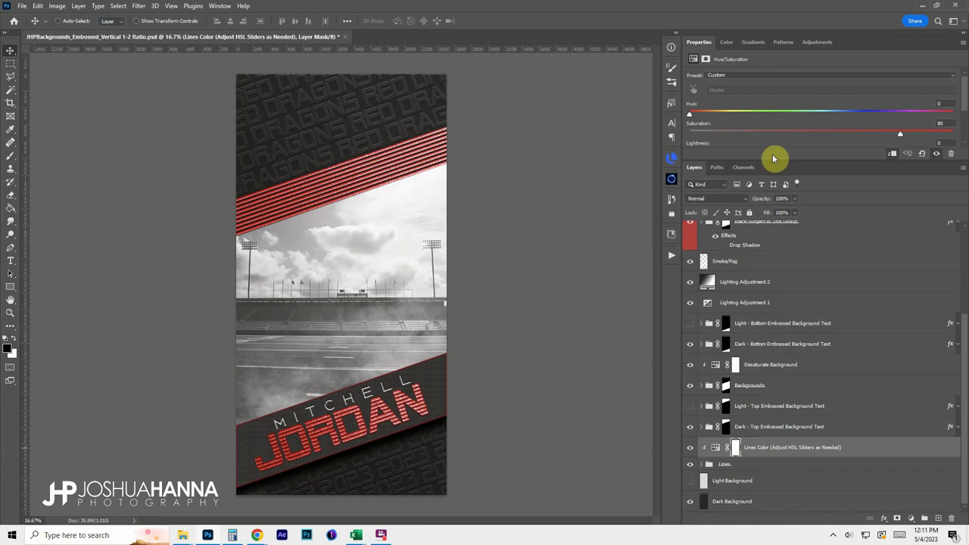
{"action": "left_click_drag", "start_coordinate": [772, 158], "coordinate": [778, 219]}
{"action": "left_click_drag", "start_coordinate": [690, 113], "coordinate": [731, 115]}
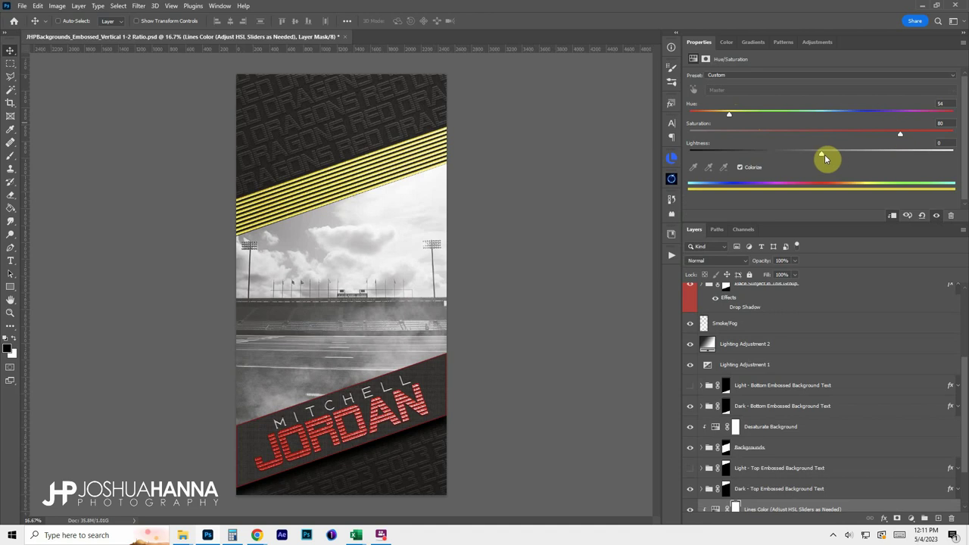
{"action": "left_click_drag", "start_coordinate": [825, 158], "coordinate": [806, 156]}
{"action": "left_click_drag", "start_coordinate": [731, 117], "coordinate": [717, 118]}
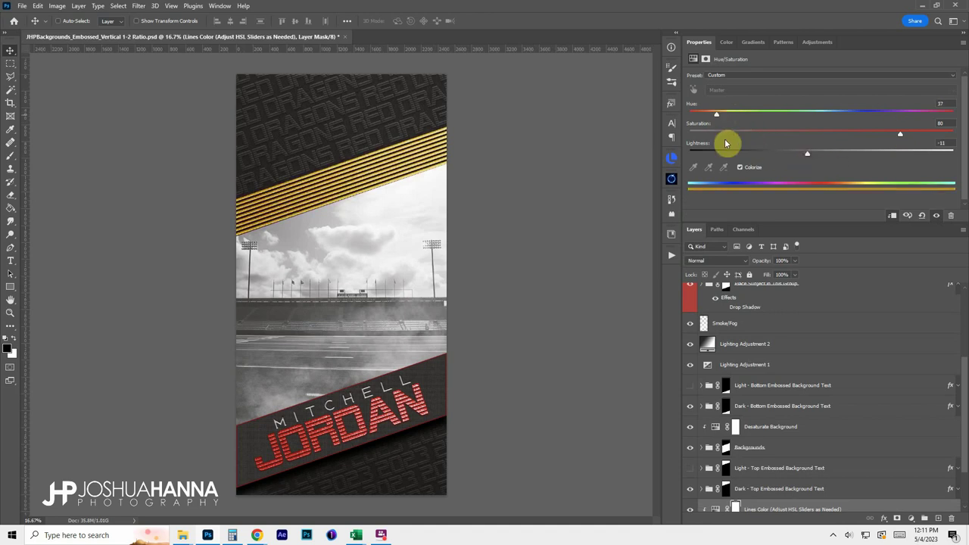
Step: Undo the hue and lightness changes to the Lines Color adjustment and give the layer list more room again
{"action": "key", "text": "ctrl+z"}
{"action": "key", "text": "ctrl+z"}
{"action": "key", "text": "ctrl+z"}
{"action": "key", "text": "ctrl+z"}
{"action": "key", "text": "ctrl+z"}
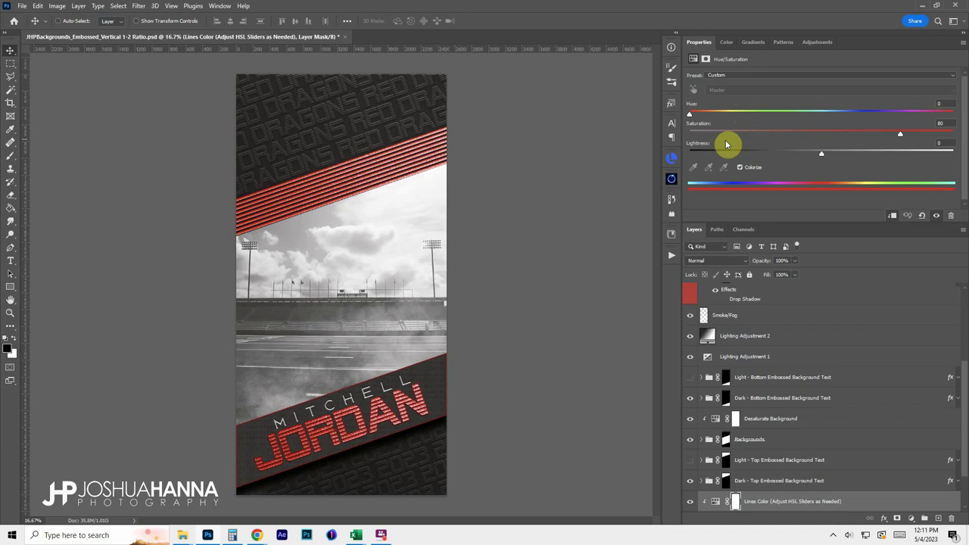
{"action": "left_click_drag", "start_coordinate": [766, 221], "coordinate": [764, 168]}
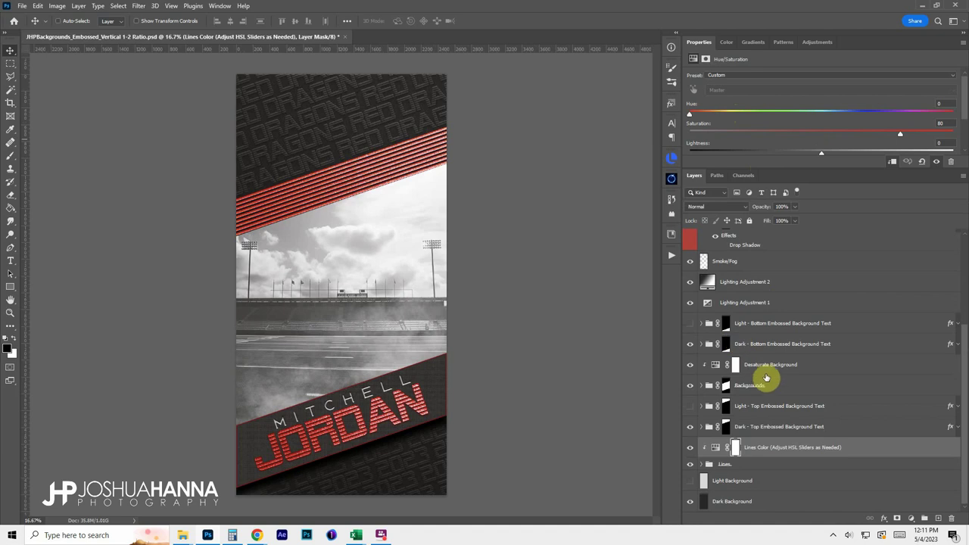
Step: Expand the Backgrounds group and look through the sport background layers inside it
{"action": "left_click", "coordinate": [763, 387]}
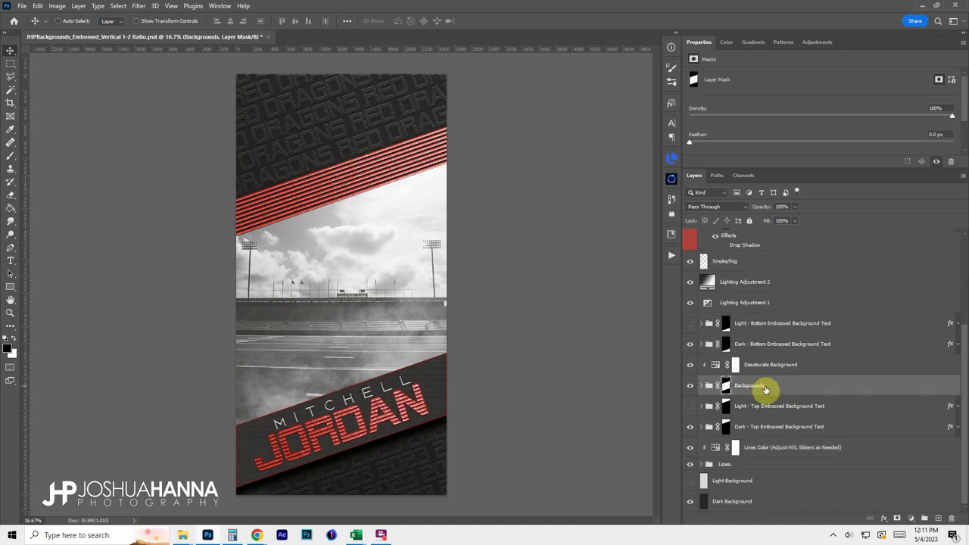
{"action": "left_click", "coordinate": [701, 385]}
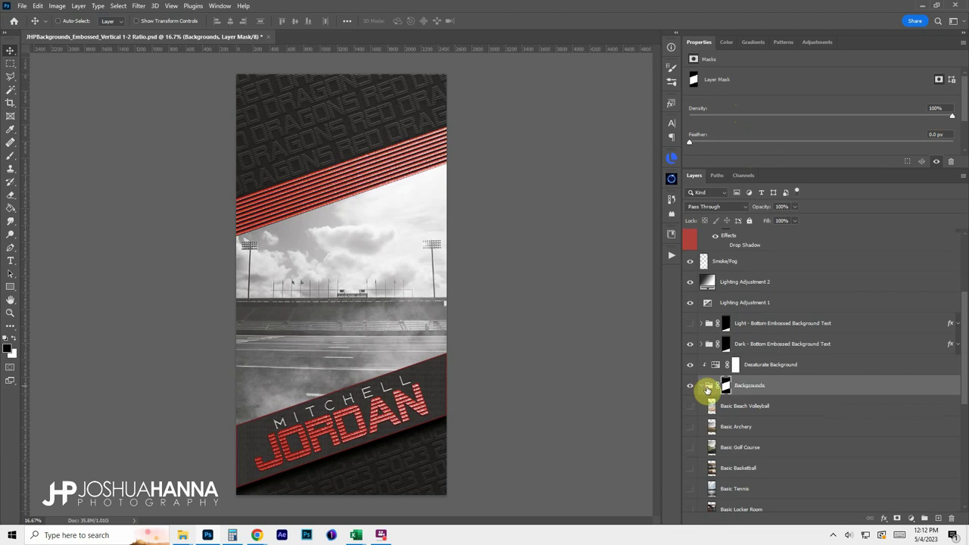
{"action": "scroll", "coordinate": [730, 390], "scroll_direction": "down", "scroll_amount": 2}
{"action": "scroll", "coordinate": [754, 390], "scroll_direction": "down", "scroll_amount": 5}
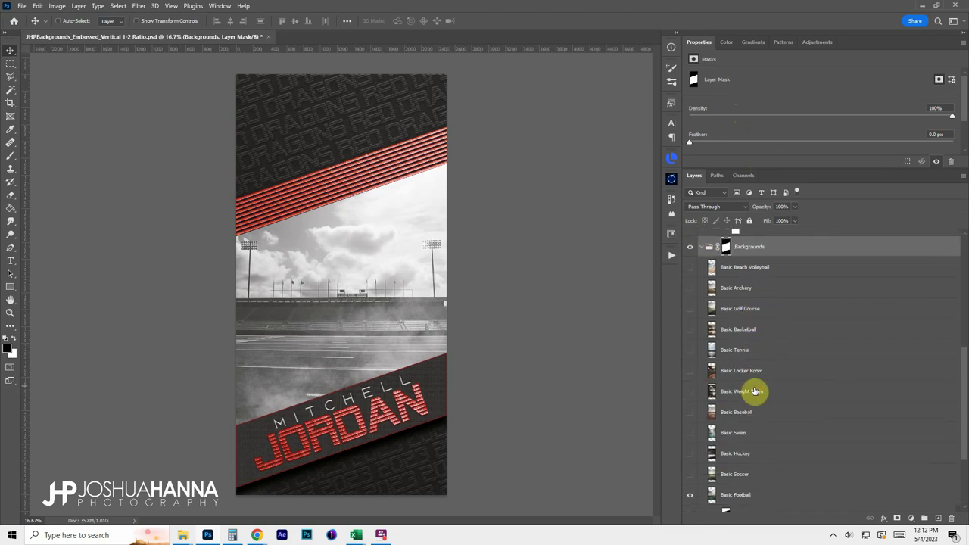
{"action": "scroll", "coordinate": [754, 390], "scroll_direction": "down", "scroll_amount": 1}
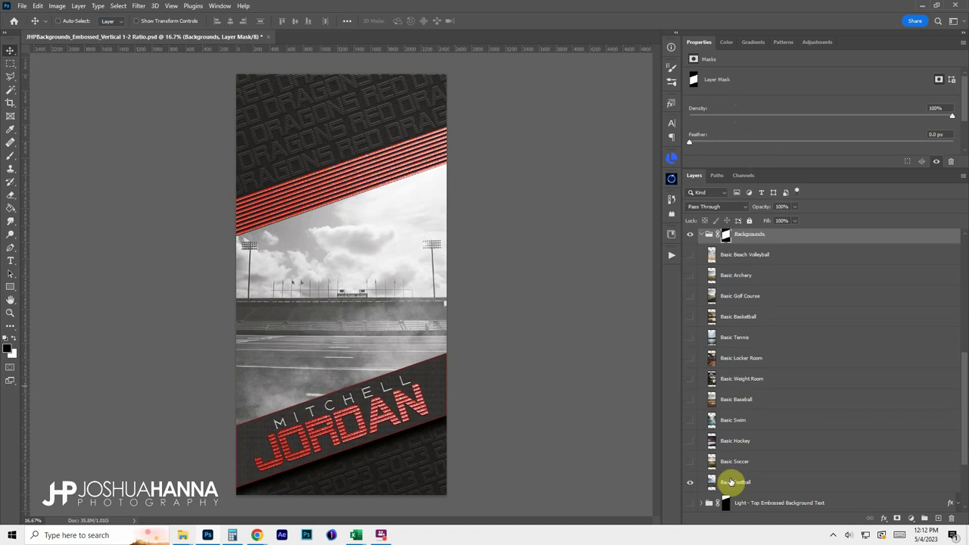
Step: Show the soccer, hockey, swim, baseball, weight room and locker room backgrounds one after another to preview each in the banner
{"action": "left_click", "coordinate": [690, 461]}
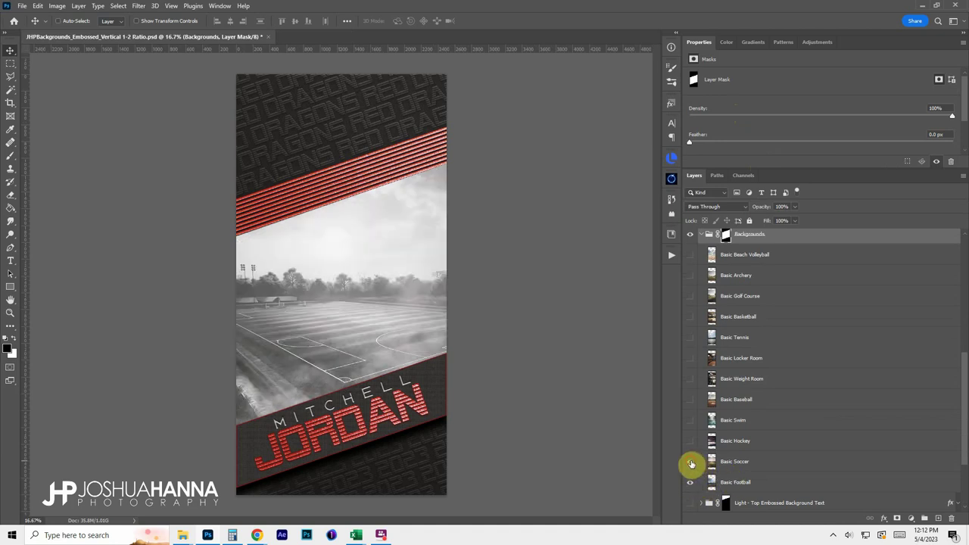
{"action": "left_click", "coordinate": [690, 441]}
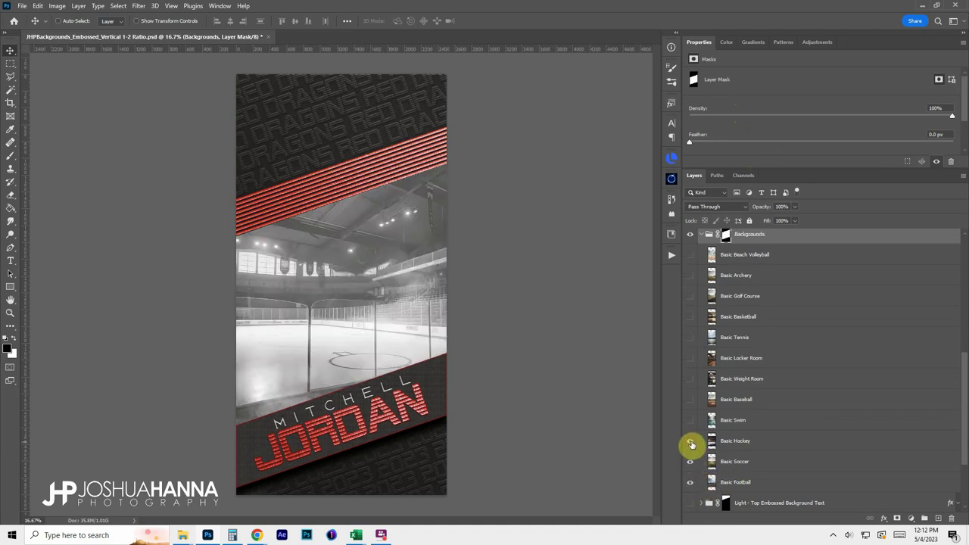
{"action": "left_click", "coordinate": [689, 421]}
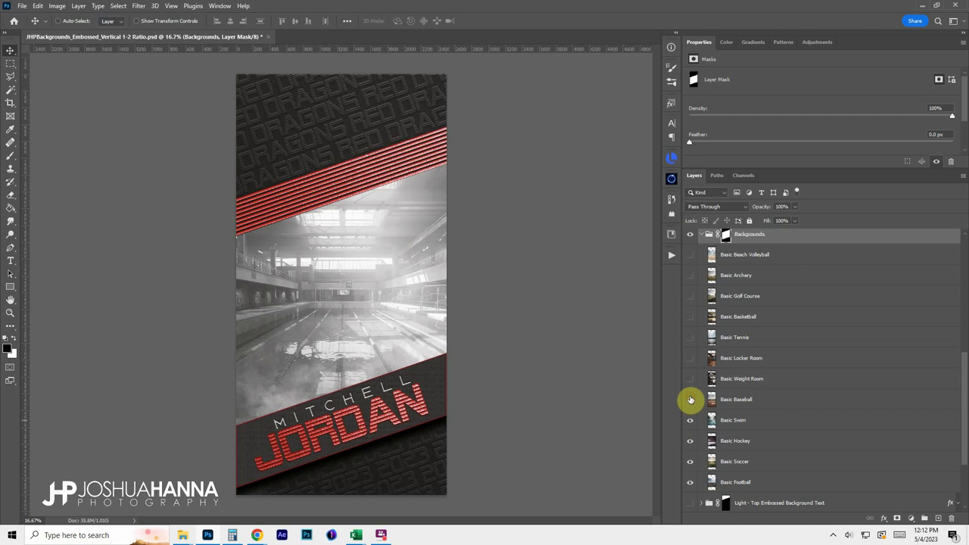
{"action": "left_click", "coordinate": [690, 399]}
{"action": "left_click", "coordinate": [690, 380]}
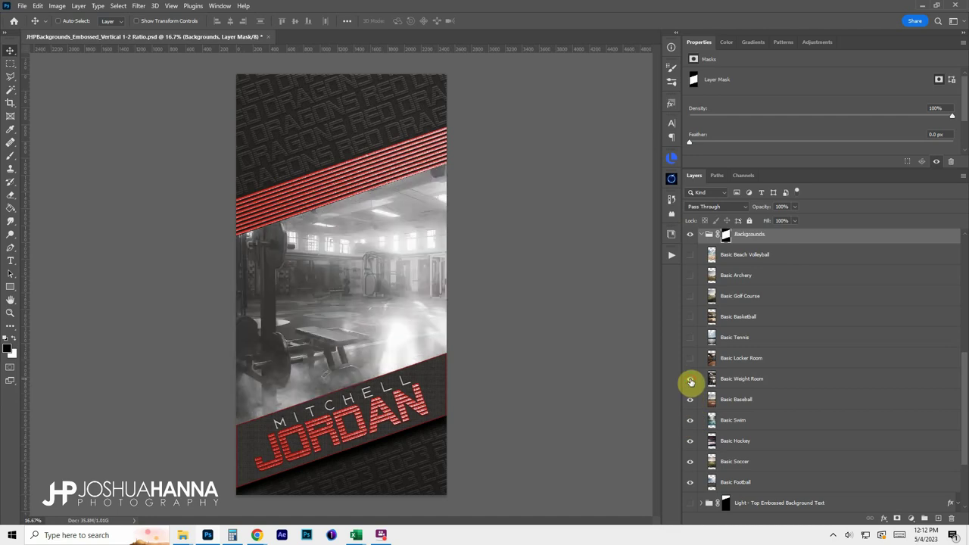
{"action": "left_click", "coordinate": [690, 361]}
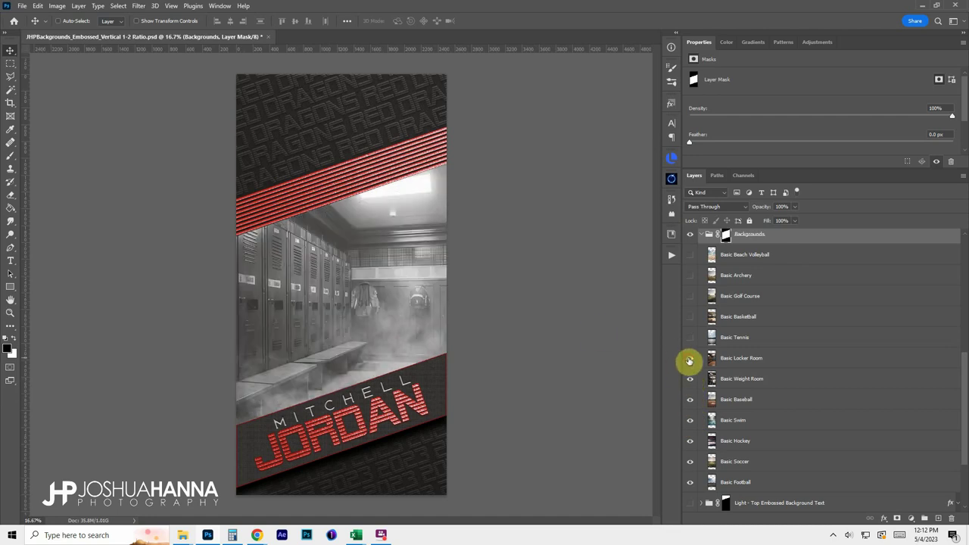
Step: Preview the tennis, basketball, golf course, archery and beach volleyball backgrounds, and hide every background except Basic Football
{"action": "left_click", "coordinate": [689, 337]}
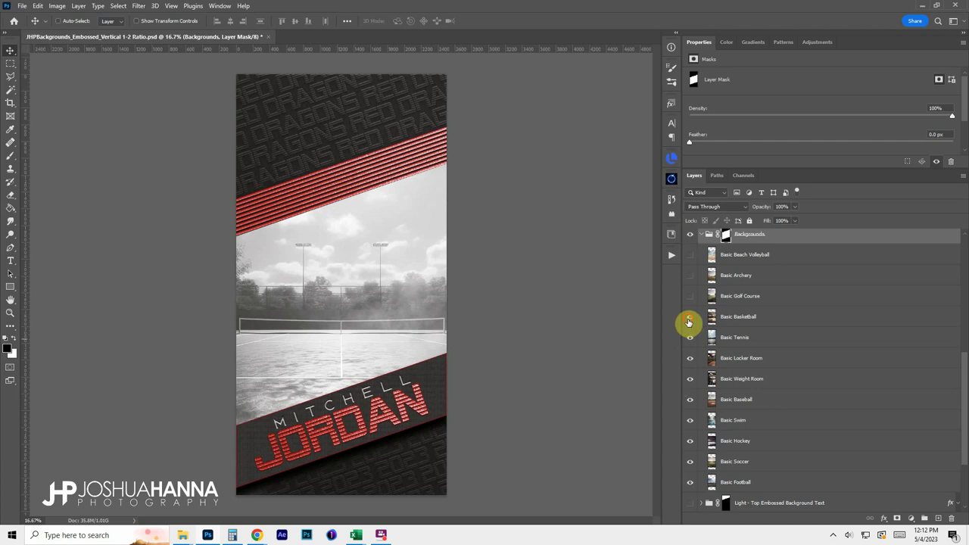
{"action": "left_click", "coordinate": [689, 318]}
{"action": "left_click", "coordinate": [691, 296]}
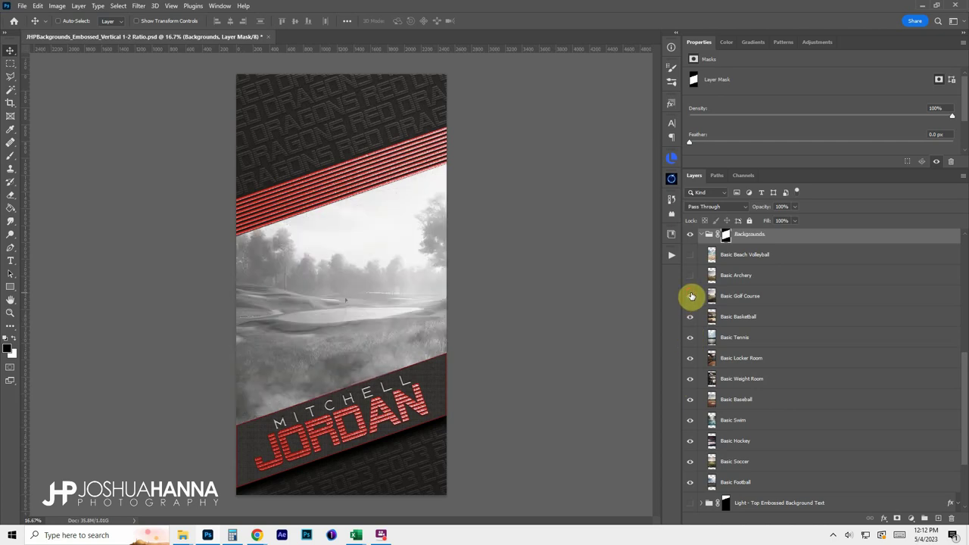
{"action": "left_click", "coordinate": [690, 277]}
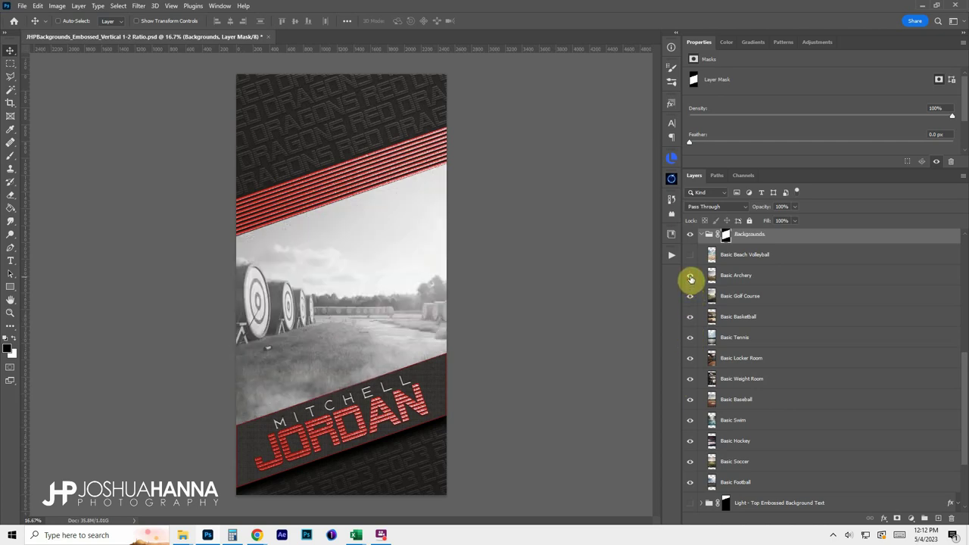
{"action": "left_click", "coordinate": [689, 256]}
{"action": "left_click_drag", "start_coordinate": [690, 257], "coordinate": [692, 464]}
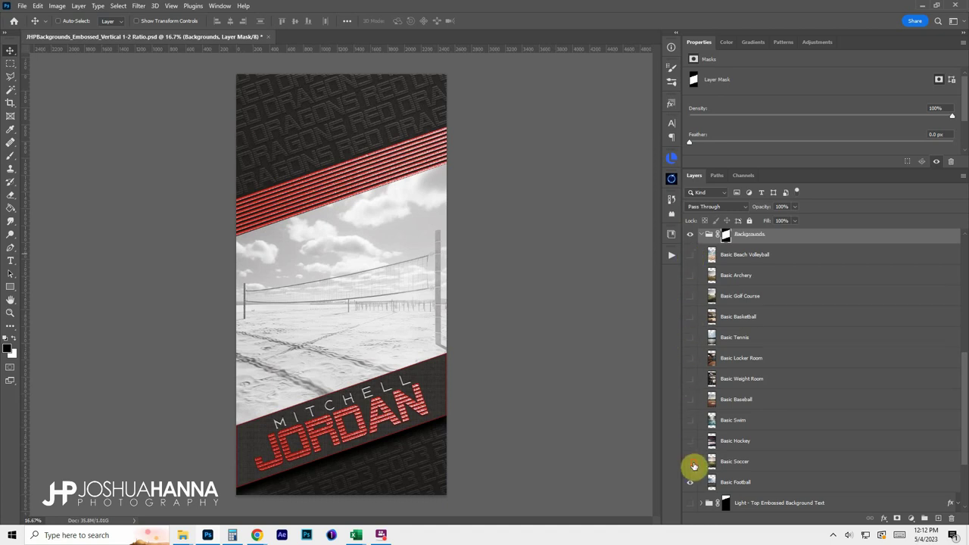
Step: Collapse the Backgrounds group
{"action": "scroll", "coordinate": [761, 470], "scroll_direction": "up", "scroll_amount": 2}
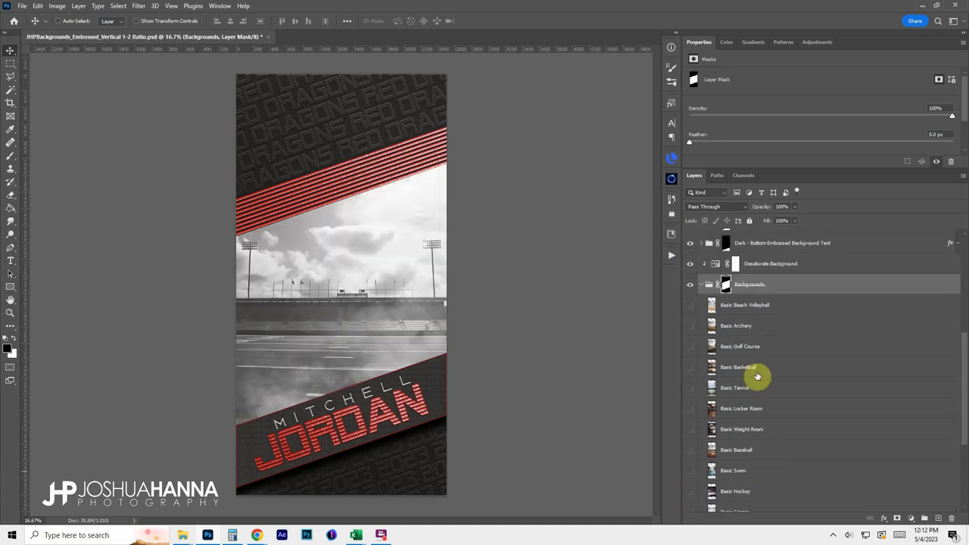
{"action": "left_click", "coordinate": [774, 305]}
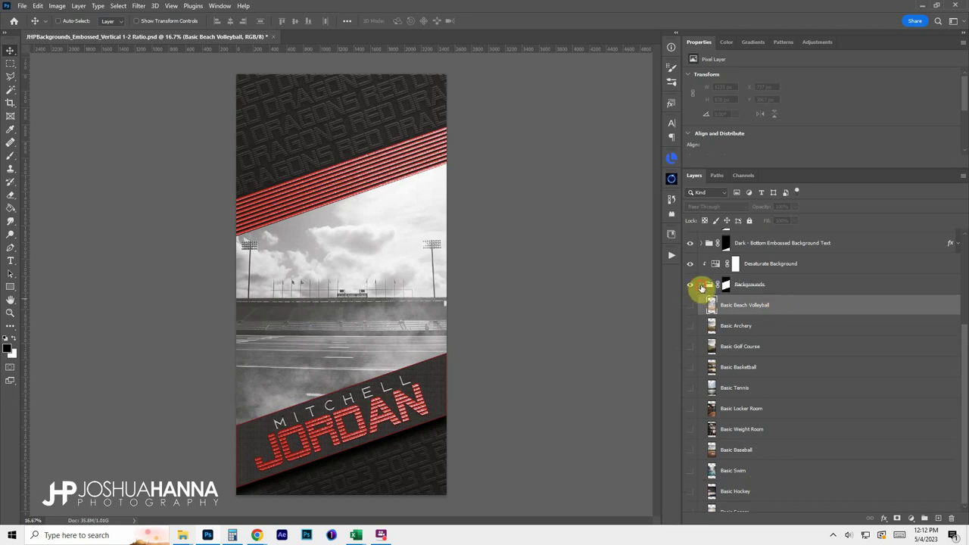
{"action": "left_click", "coordinate": [700, 288]}
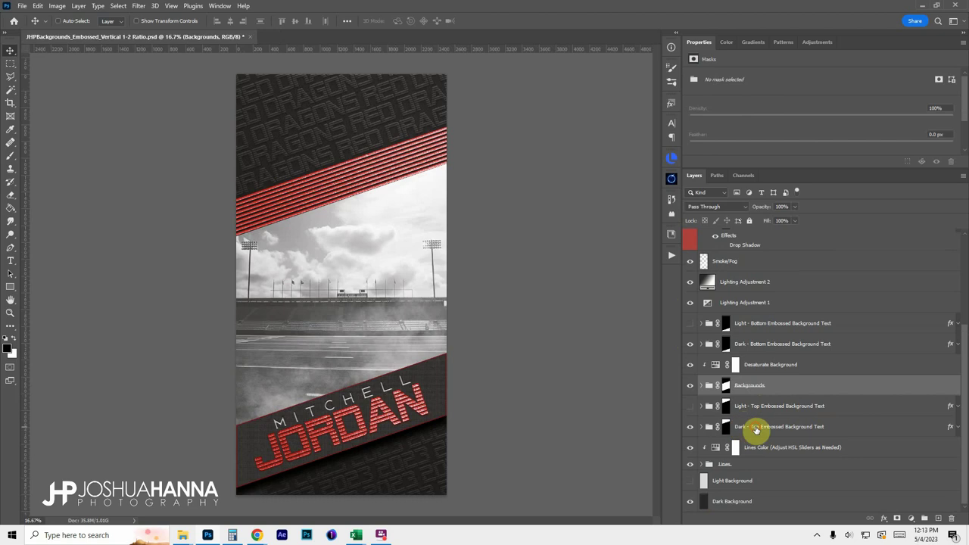
Step: Hide and reshow the Dark - Top Embossed Background Text group to see which part of the banner it controls
{"action": "left_click", "coordinate": [734, 429]}
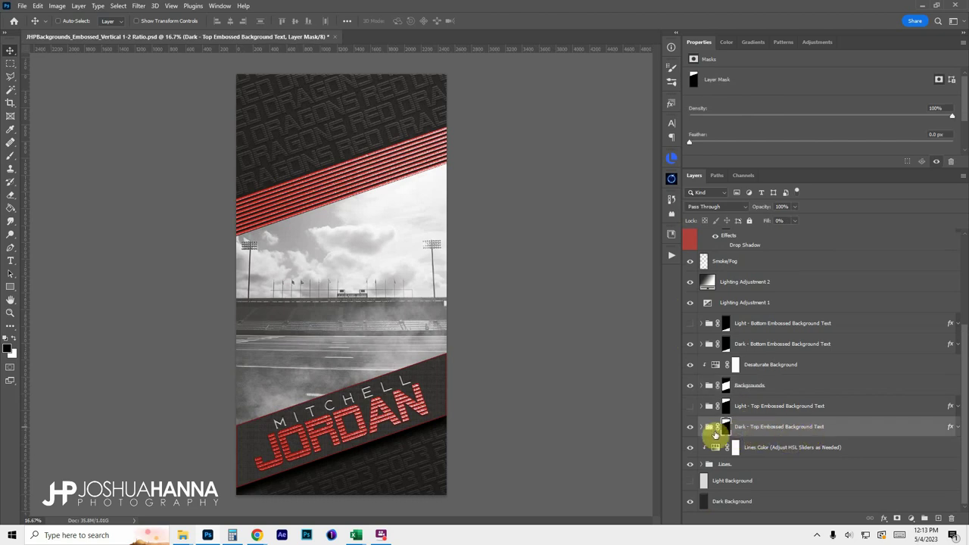
{"action": "left_click", "coordinate": [689, 427]}
{"action": "left_click", "coordinate": [690, 427]}
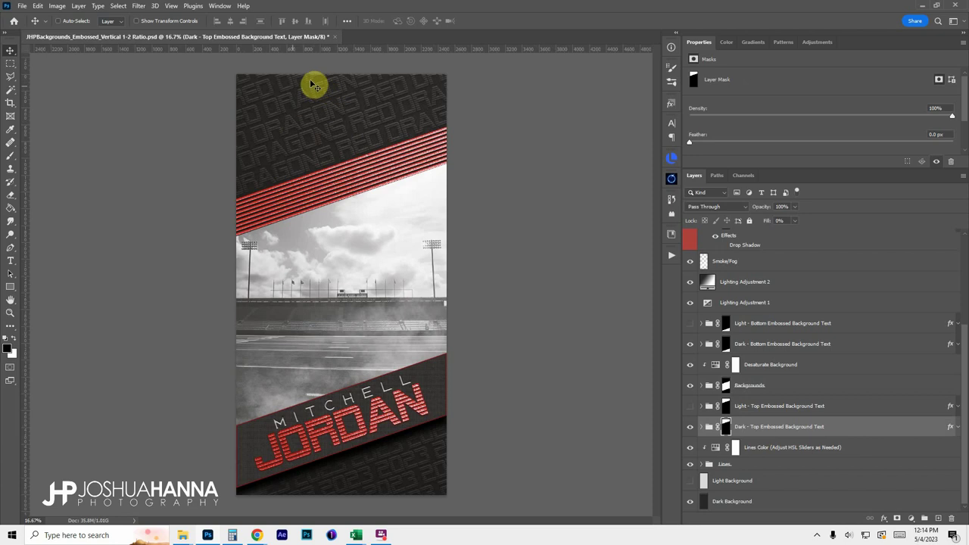
Step: Expand the Dark - Top Embossed Background Text group, and hide and reshow Text Line 5 and Text Line 4 to see their rows
{"action": "left_click", "coordinate": [701, 427]}
{"action": "scroll", "coordinate": [783, 429], "scroll_direction": "down", "scroll_amount": 5}
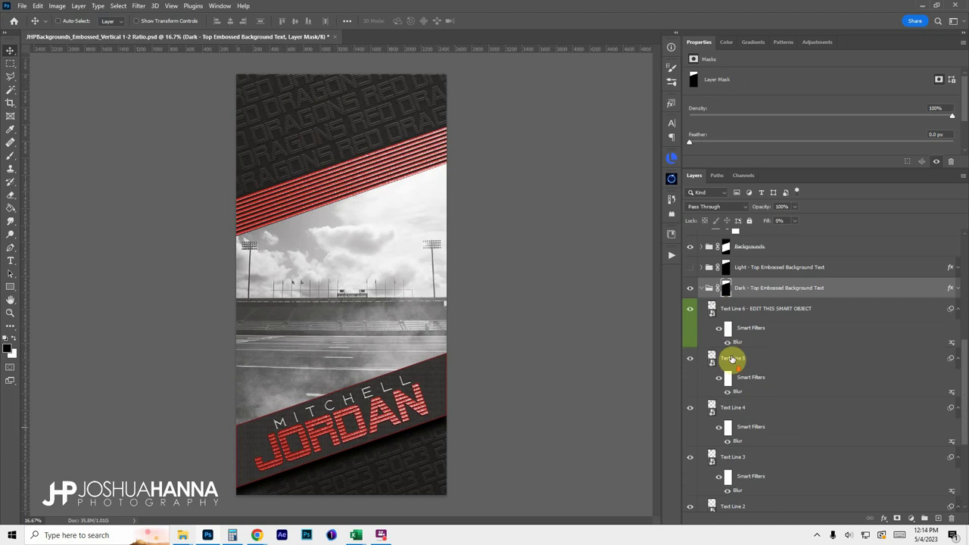
{"action": "scroll", "coordinate": [735, 336], "scroll_direction": "down", "scroll_amount": 3}
{"action": "left_click", "coordinate": [690, 322]}
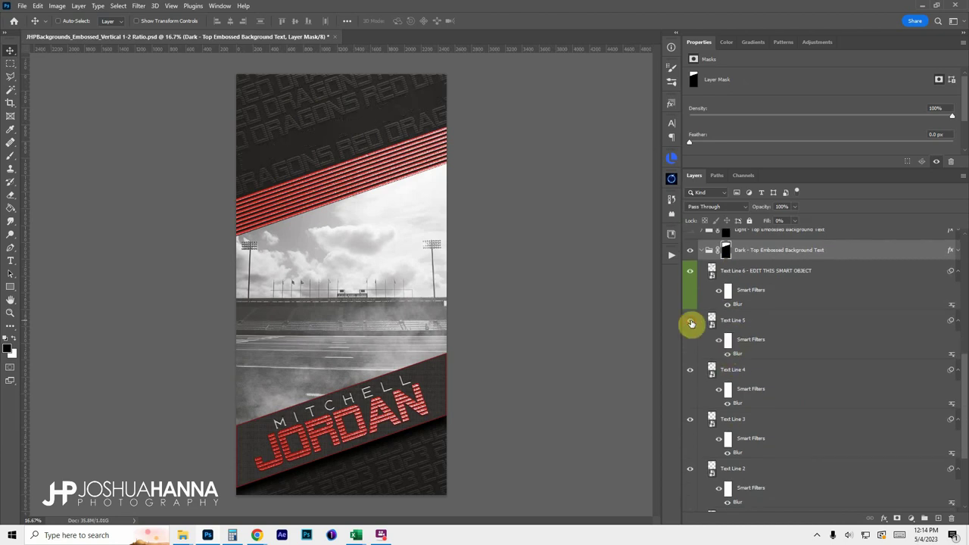
{"action": "left_click", "coordinate": [690, 322]}
{"action": "left_click", "coordinate": [691, 374]}
{"action": "left_click", "coordinate": [691, 375]}
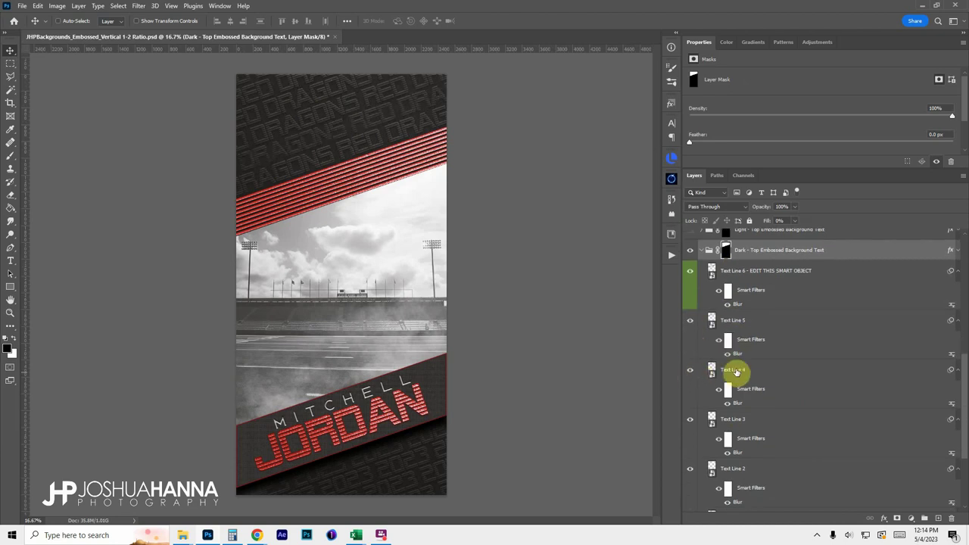
{"action": "scroll", "coordinate": [734, 370], "scroll_direction": "up", "scroll_amount": 4}
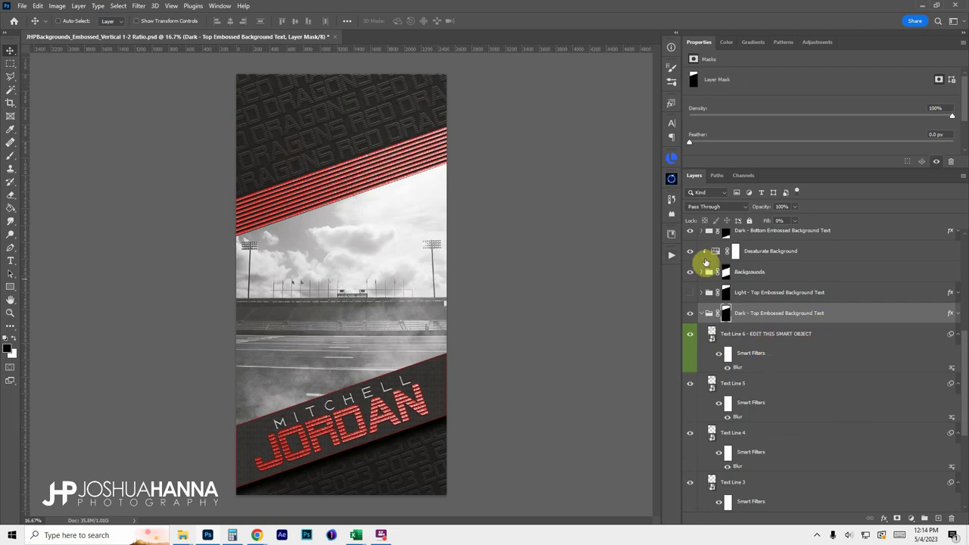
Step: Open the Text Line 6 smart object's contents and replace its text with DRAGONS FOOTBALL
{"action": "left_click", "coordinate": [759, 339]}
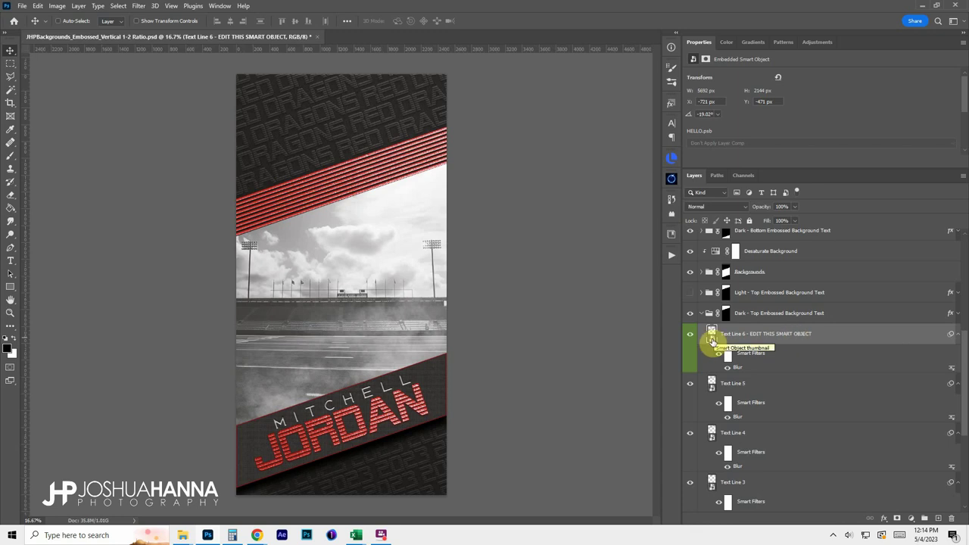
{"action": "double_click", "coordinate": [712, 339]}
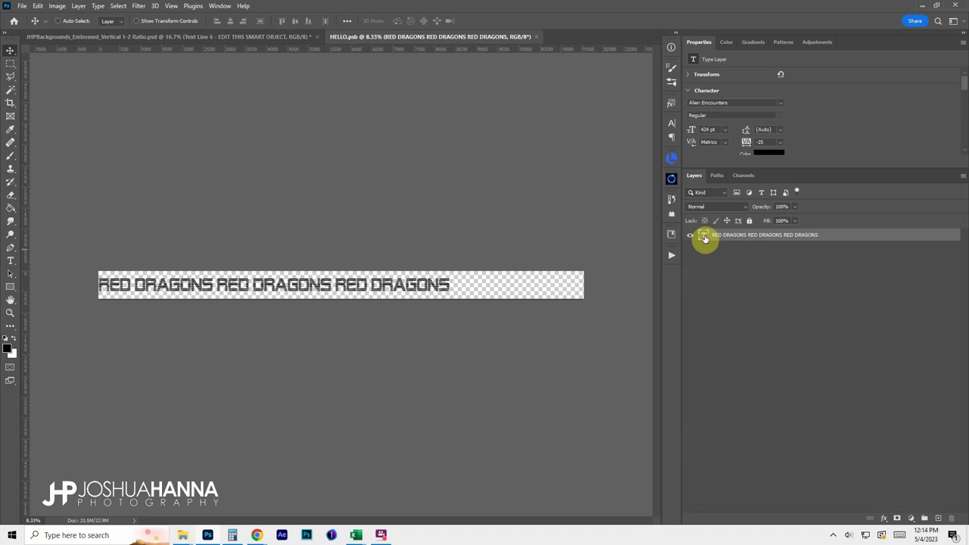
{"action": "double_click", "coordinate": [704, 237]}
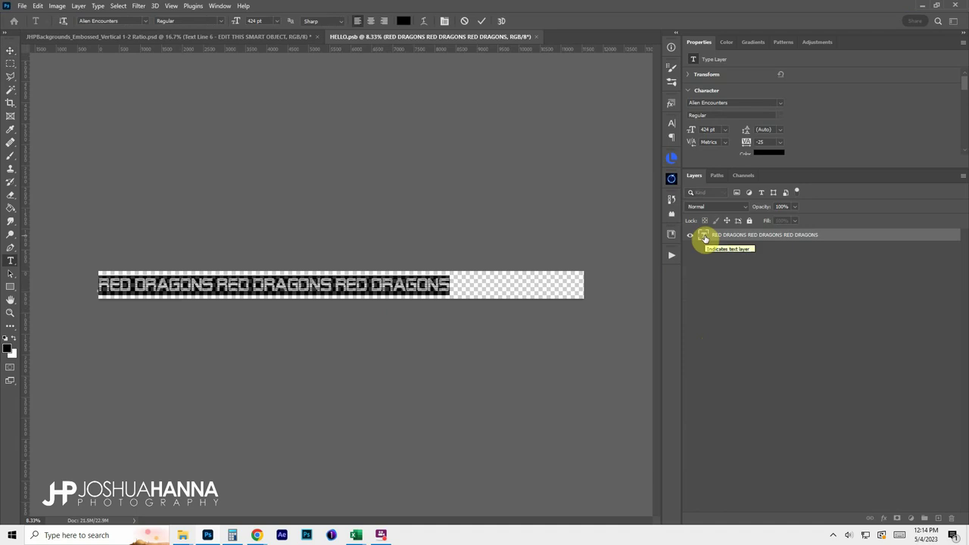
{"action": "type", "text": "DA"}
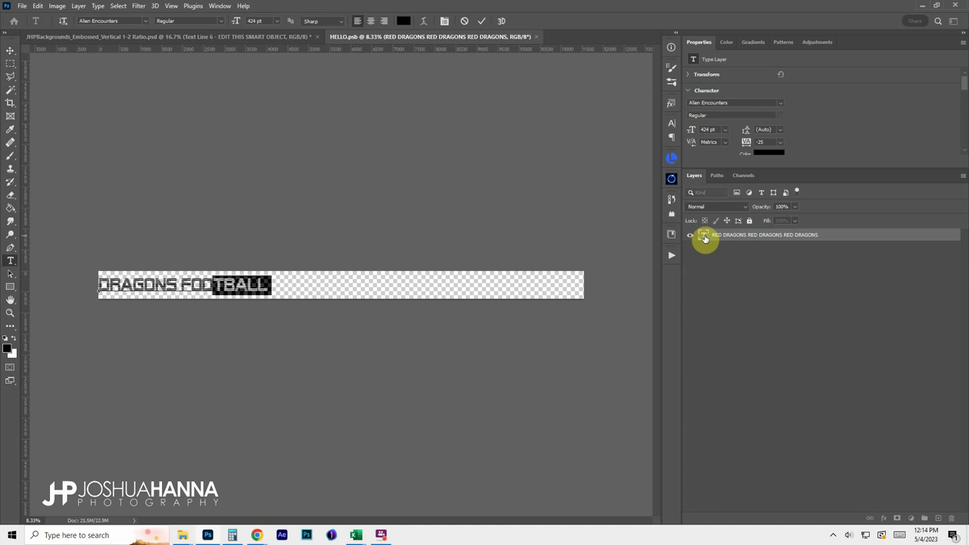
Step: Repeat DRAGONS FOOTBALL a second time on the same text line, directly after the first phrase
{"action": "key", "text": "shift+Left"}
{"action": "key", "text": "shift+Left"}
{"action": "key", "text": "shift+Left"}
{"action": "key", "text": "shift+Left"}
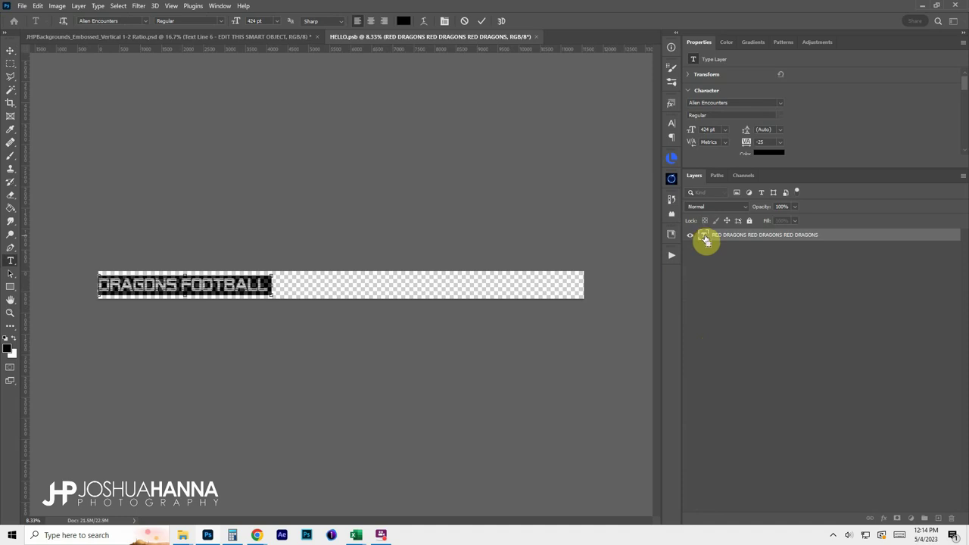
{"action": "key", "text": "Right"}
{"action": "type", "text": "DRAGONS FOOTBALL"}
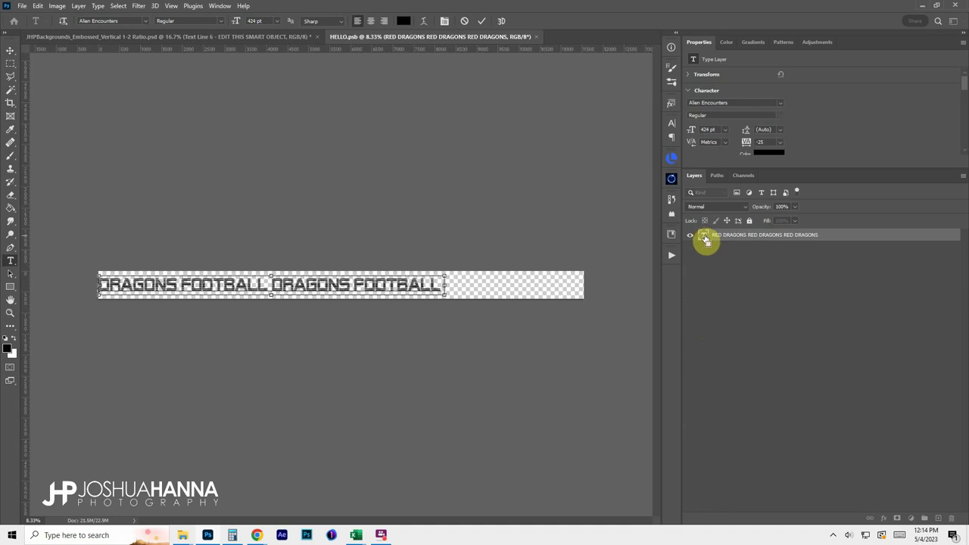
Step: Try a third DRAGONS FOOTBALL at the end of the text line and delete that extra phrase
{"action": "type", "text": "DRAGONS FOOTBALL"}
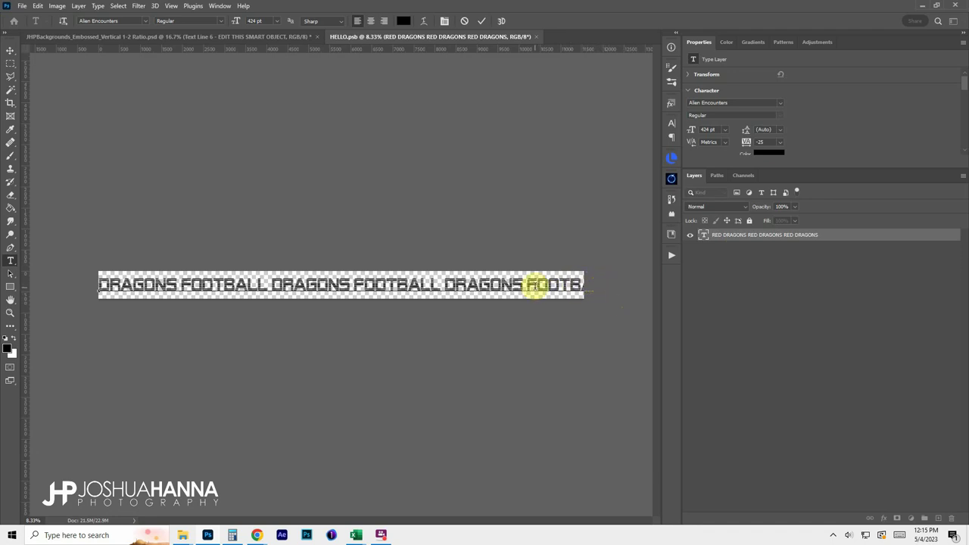
{"action": "key", "text": "BackSpace"}
{"action": "key", "text": "BackSpace"}
{"action": "key", "text": "BackSpace"}
{"action": "key", "text": "BackSpace"}
{"action": "key", "text": "BackSpace"}
{"action": "key", "text": "BackSpace"}
{"action": "key", "text": "BackSpace"}
{"action": "key", "text": "BackSpace"}
{"action": "key", "text": "BackSpace"}
{"action": "key", "text": "BackSpace"}
{"action": "key", "text": "BackSpace"}
{"action": "key", "text": "BackSpace"}
{"action": "key", "text": "BackSpace"}
{"action": "key", "text": "BackSpace"}
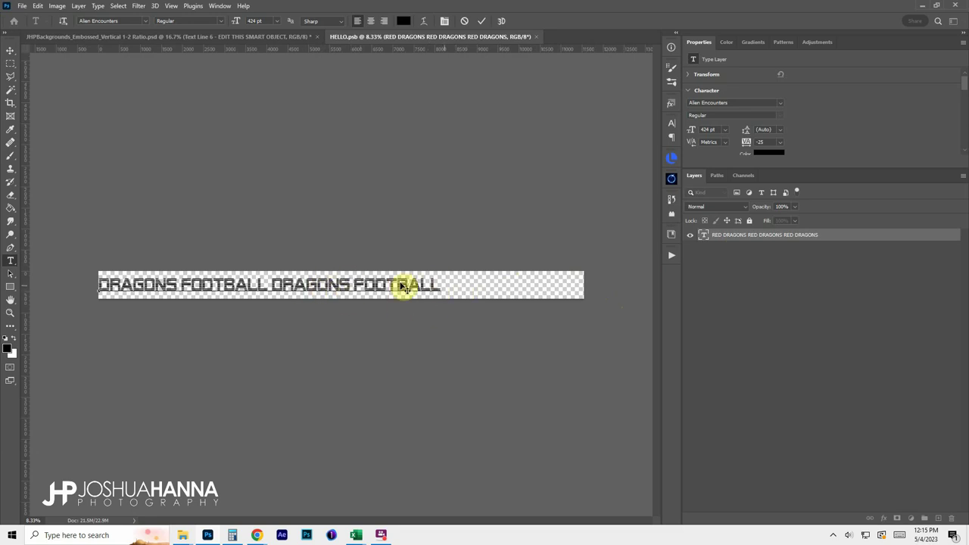
Step: Commit the text edit and close HELLO.psb, saving the changes into the banner
{"action": "left_click", "coordinate": [482, 21]}
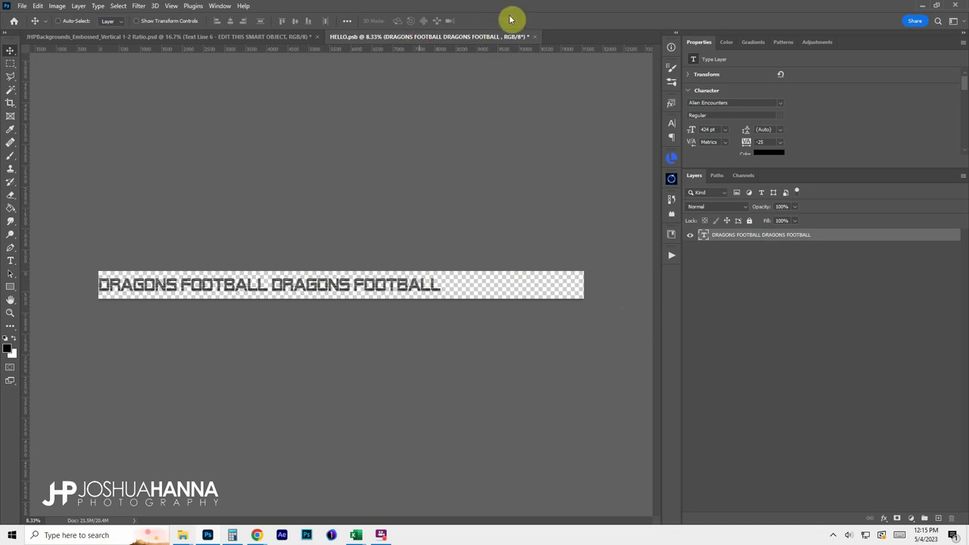
{"action": "left_click", "coordinate": [535, 37]}
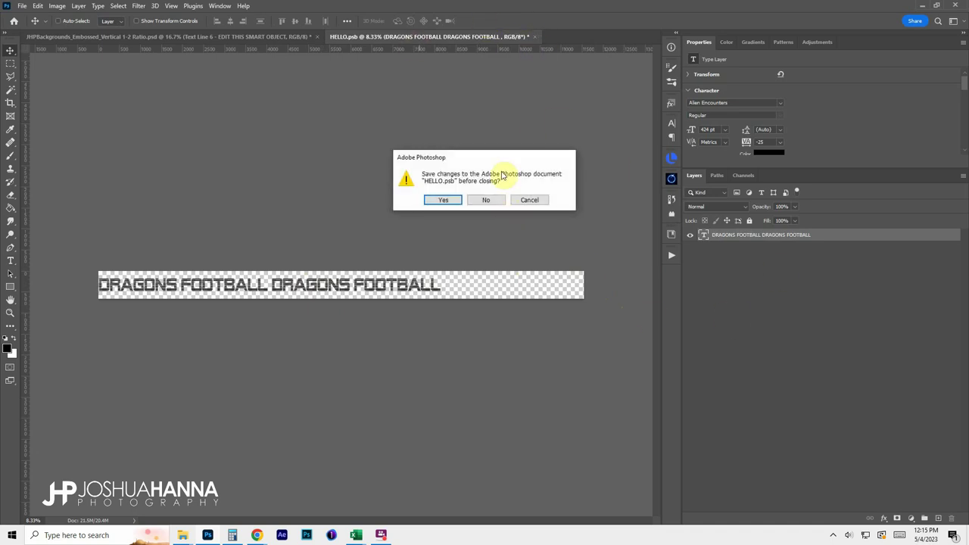
{"action": "left_click", "coordinate": [442, 199]}
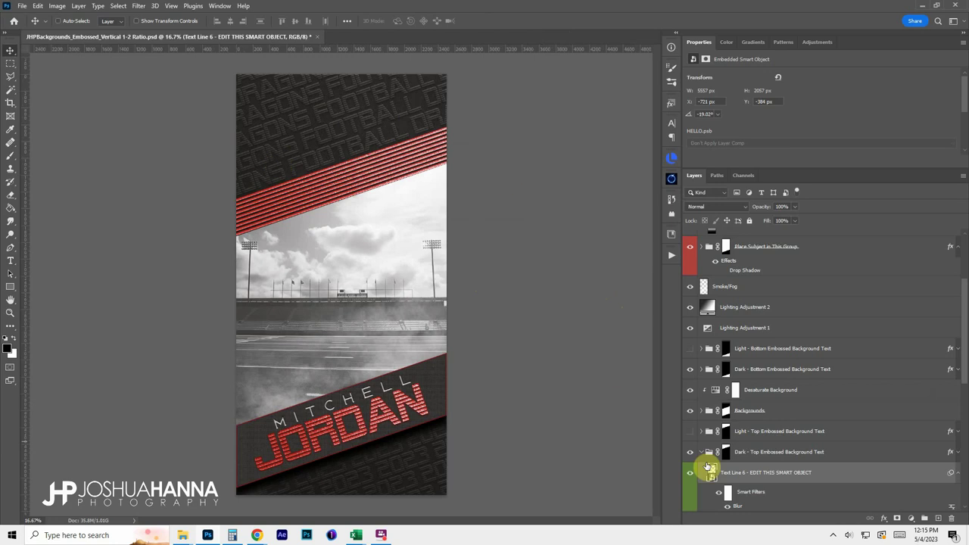
Step: Reopen and close the Text Line 6 smart object to check its text, and collapse the Dark - Top Embossed Background Text group
{"action": "double_click", "coordinate": [712, 477]}
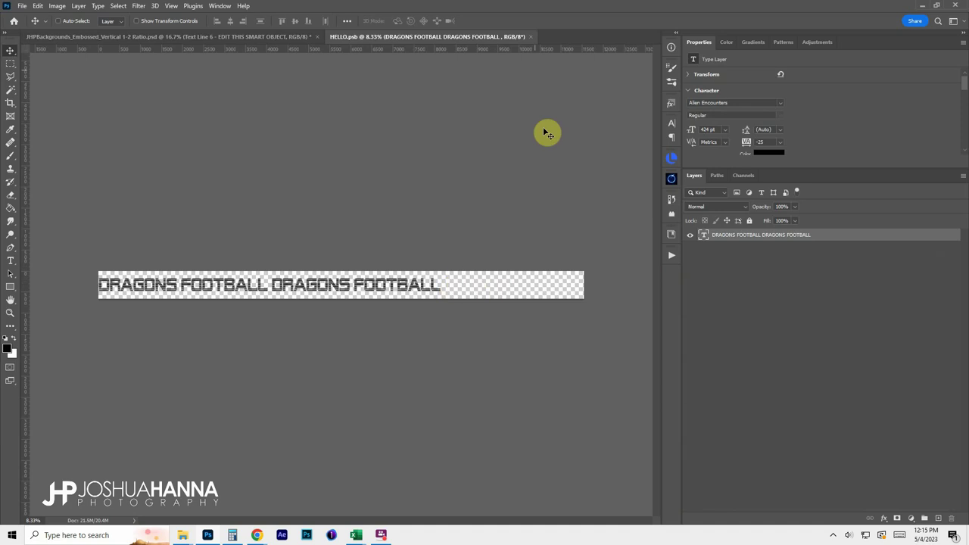
{"action": "left_click", "coordinate": [530, 36]}
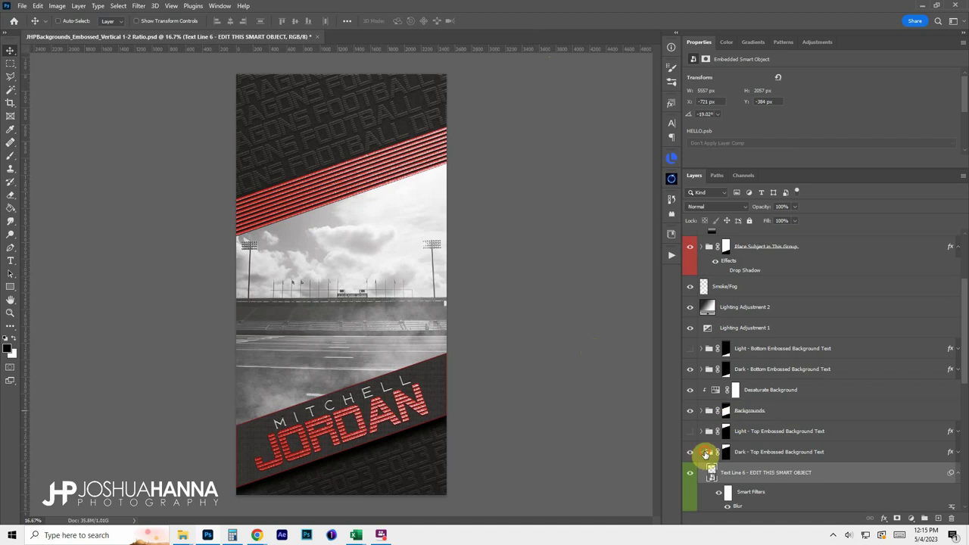
{"action": "left_click", "coordinate": [705, 454]}
{"action": "left_click", "coordinate": [702, 453]}
{"action": "left_click_drag", "start_coordinate": [702, 453], "coordinate": [763, 435]}
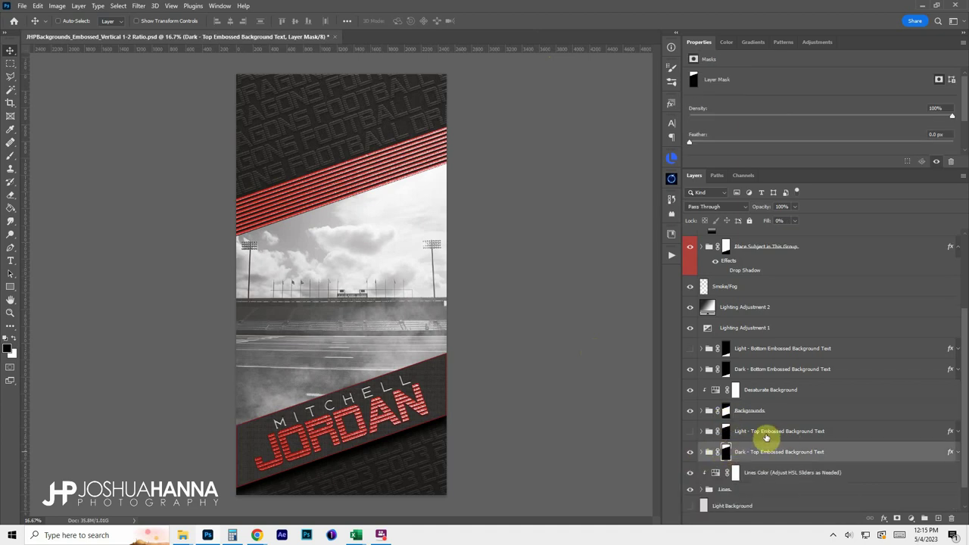
Step: Show and hide the Light - Top Embossed Background Text group to compare it, and select the Dark - Bottom Embossed Background Text group
{"action": "left_click", "coordinate": [690, 431]}
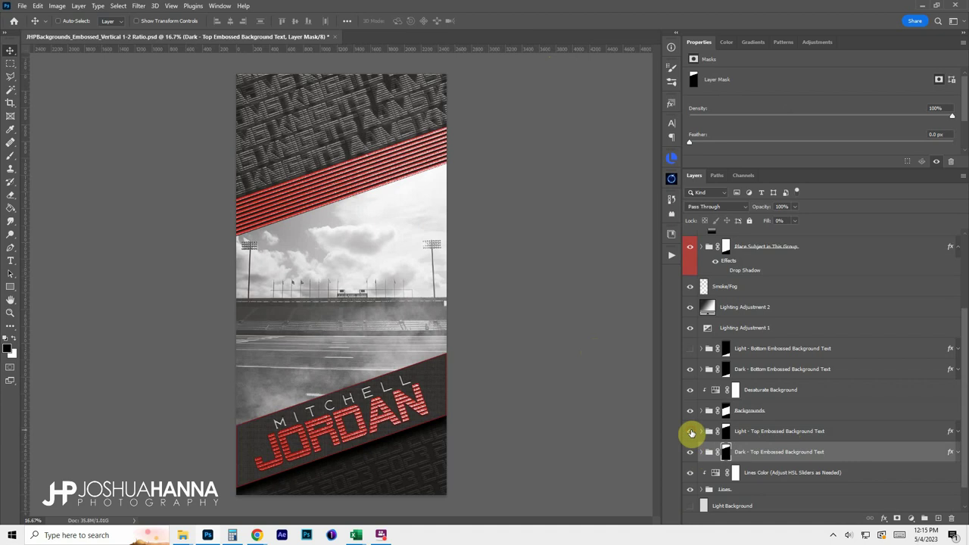
{"action": "left_click", "coordinate": [690, 431]}
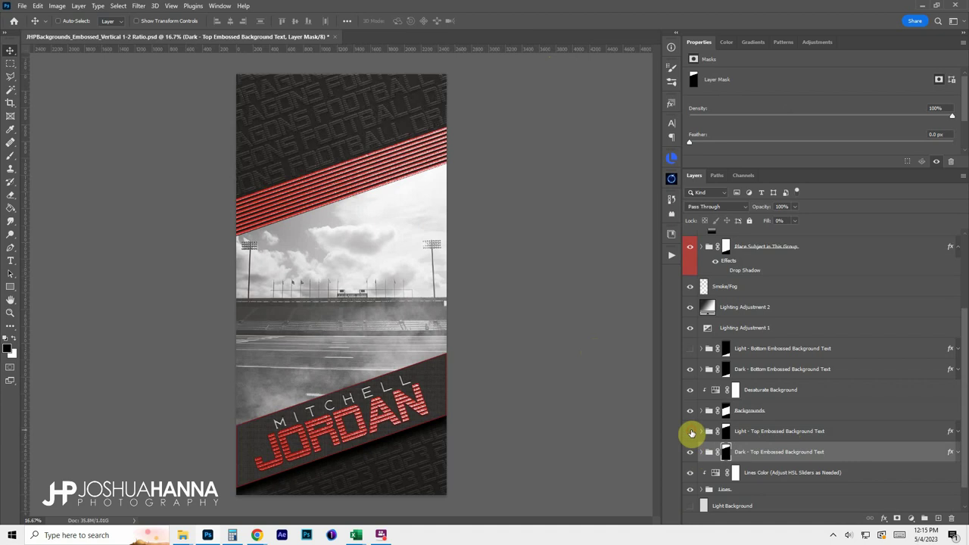
{"action": "left_click", "coordinate": [762, 369]}
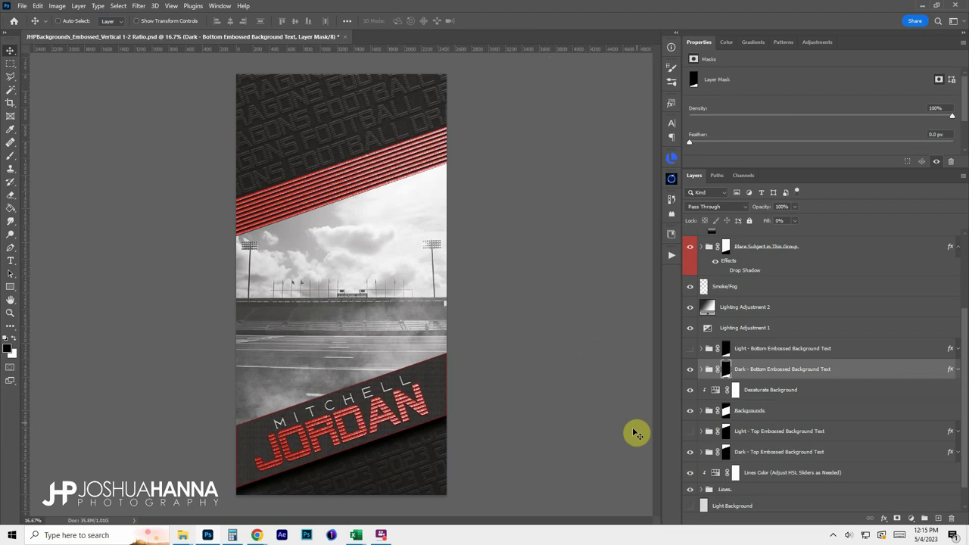
Step: Expand the Dark - Bottom Embossed Background Text group and replace the text in its Text Line 4 smart object with FOOTBALL FOOTBALL FOOTBALL
{"action": "left_click", "coordinate": [701, 369]}
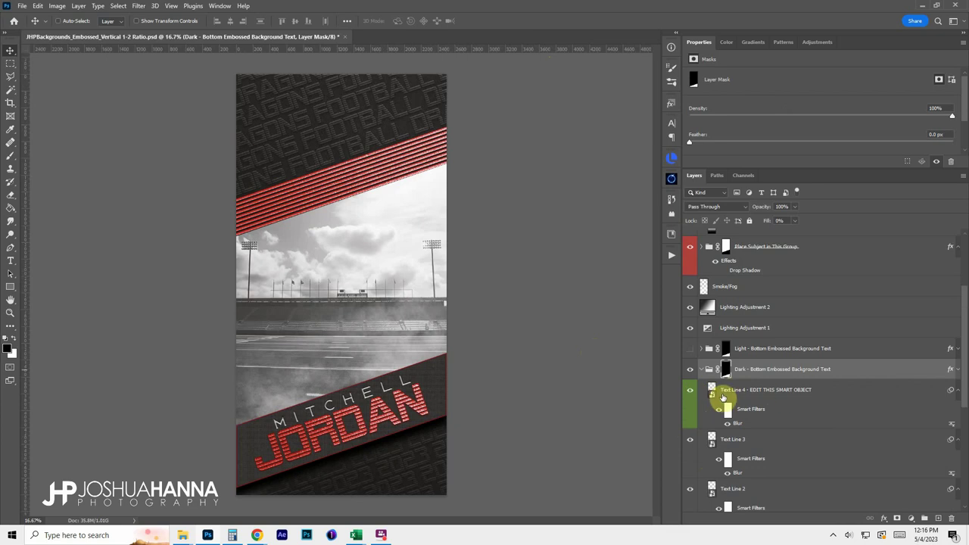
{"action": "double_click", "coordinate": [711, 396]}
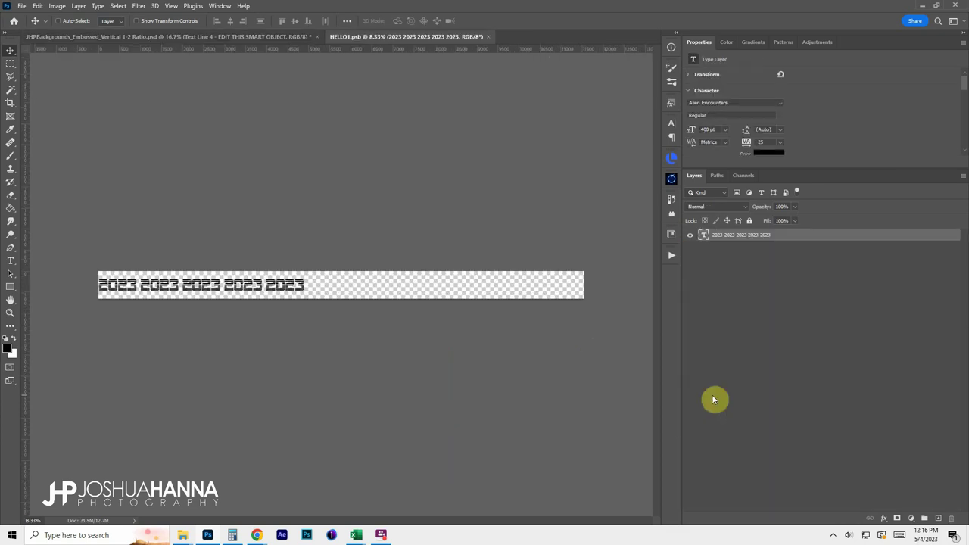
{"action": "double_click", "coordinate": [703, 236]}
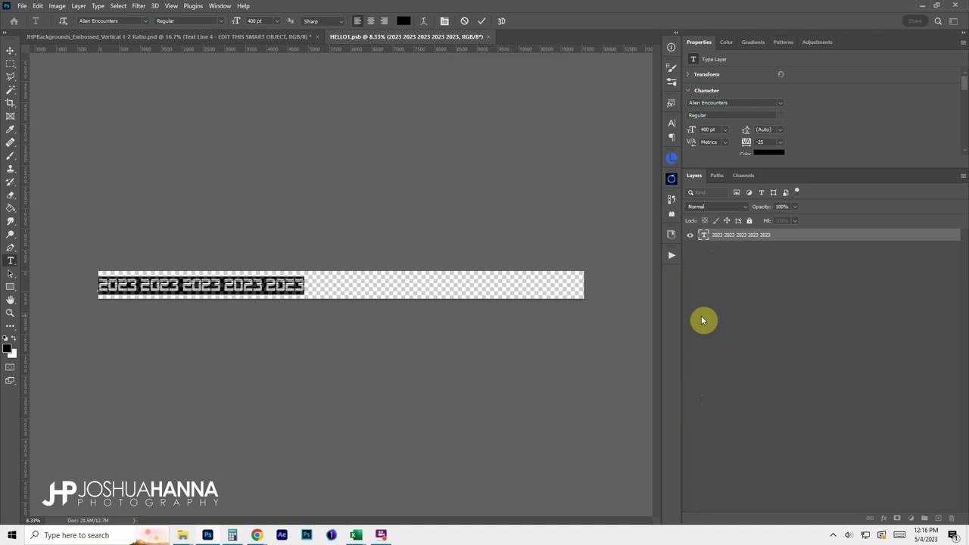
{"action": "key", "text": "BackSpace"}
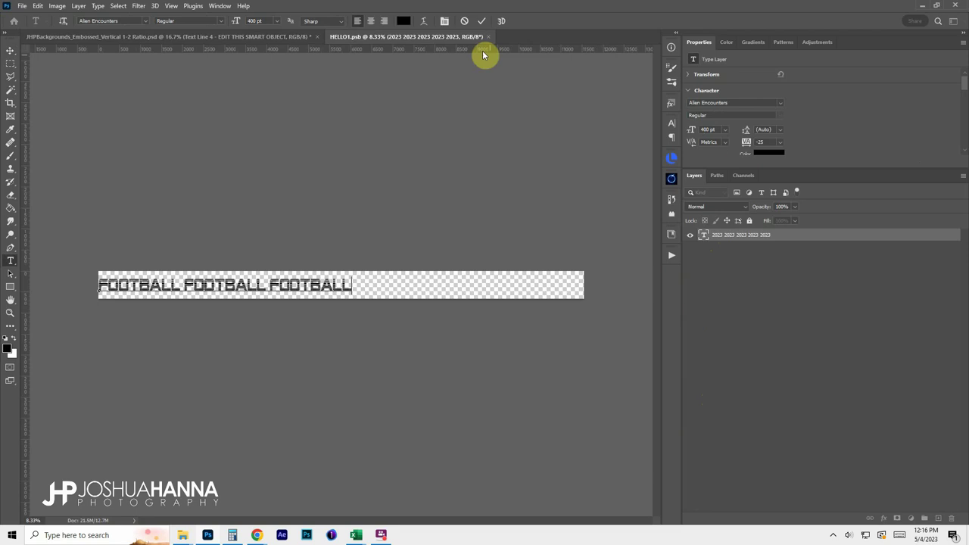
Step: Commit the text edit and close HELLO1.psb, saving the changes into the banner
{"action": "left_click", "coordinate": [481, 20]}
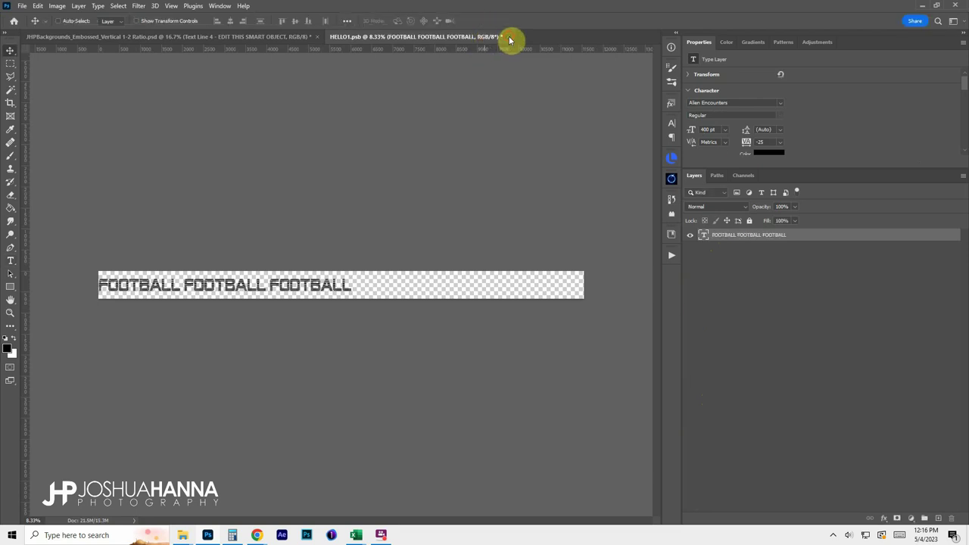
{"action": "left_click", "coordinate": [507, 37]}
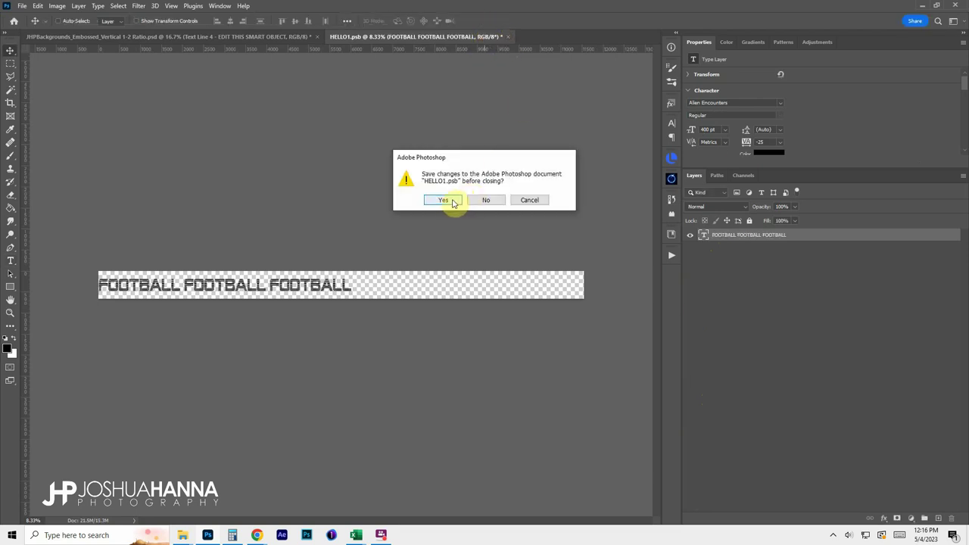
{"action": "left_click", "coordinate": [446, 200]}
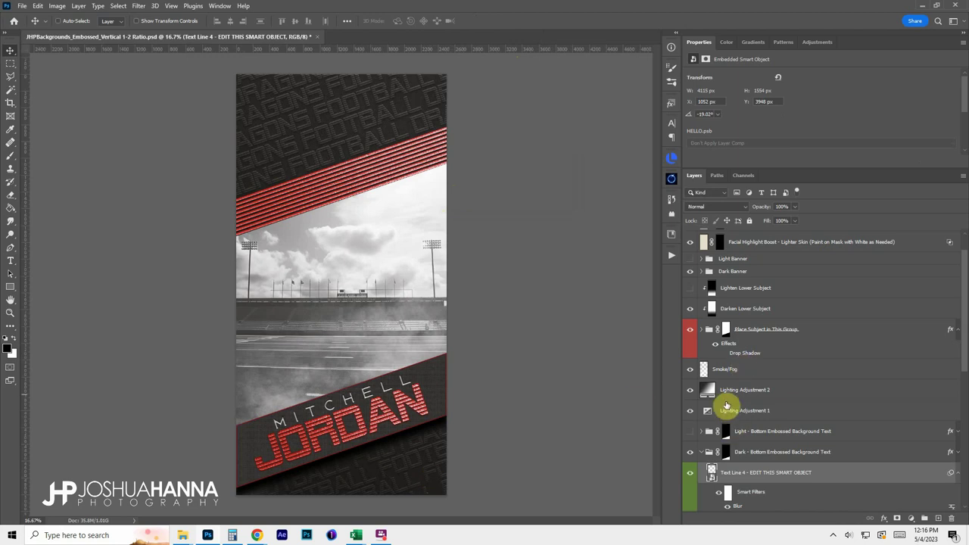
Step: Hide and show the Dark Banner group to identify its content, and expand the group
{"action": "scroll", "coordinate": [727, 406], "scroll_direction": "up", "scroll_amount": 2}
{"action": "left_click", "coordinate": [690, 302]}
{"action": "left_click", "coordinate": [690, 302]}
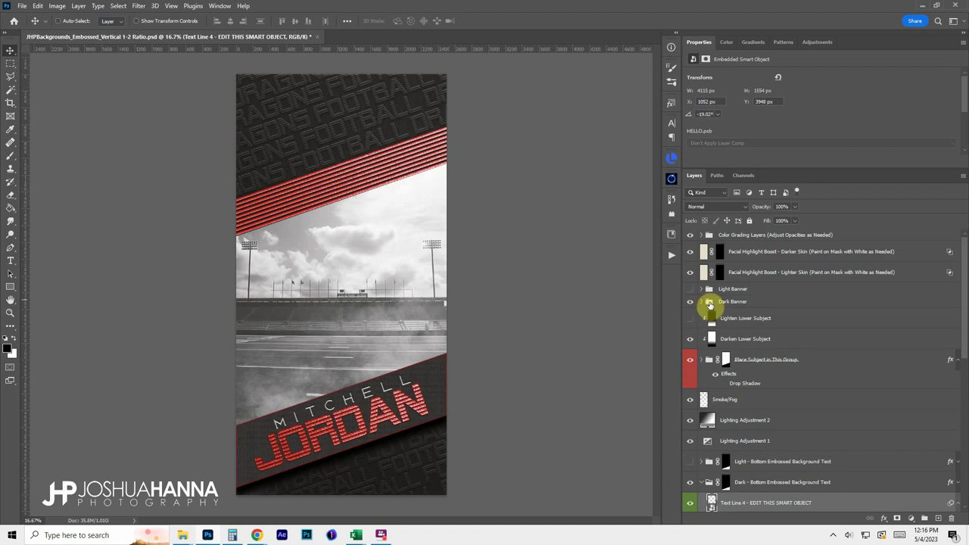
{"action": "left_click", "coordinate": [701, 301]}
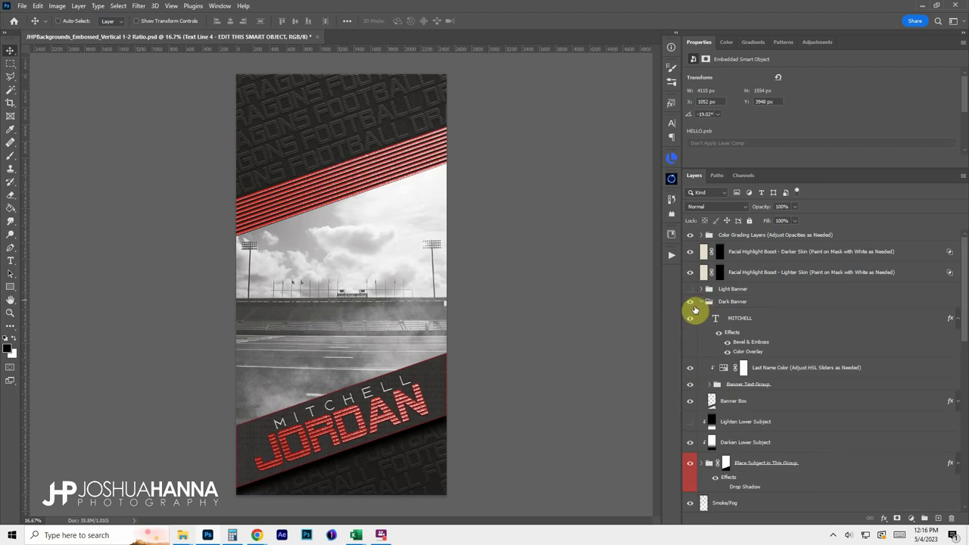
Step: Select the first name text layer in the Dark Banner group, and select and expand the Banner Text Group
{"action": "scroll", "coordinate": [712, 309], "scroll_direction": "down", "scroll_amount": 1}
{"action": "left_click", "coordinate": [747, 292]}
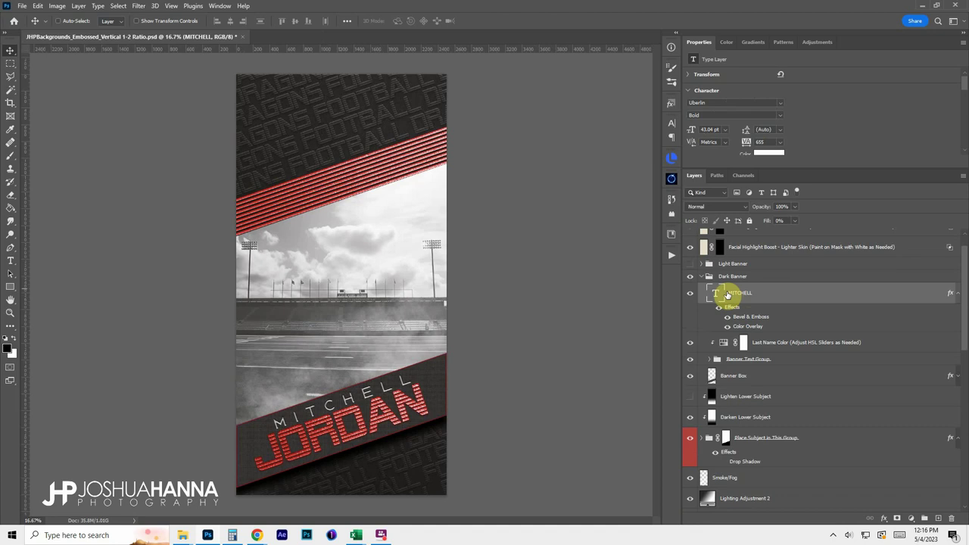
{"action": "scroll", "coordinate": [728, 306], "scroll_direction": "down", "scroll_amount": 2}
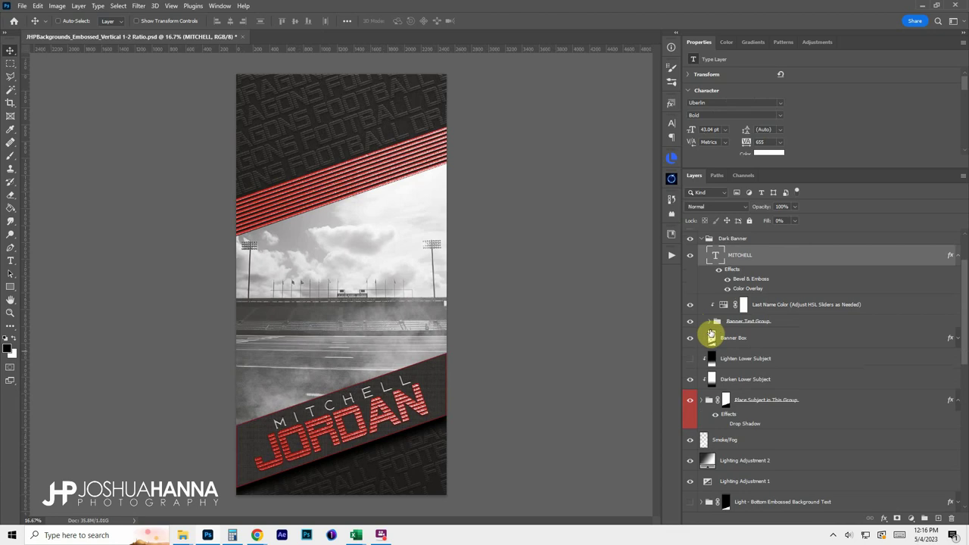
{"action": "left_click", "coordinate": [766, 322]}
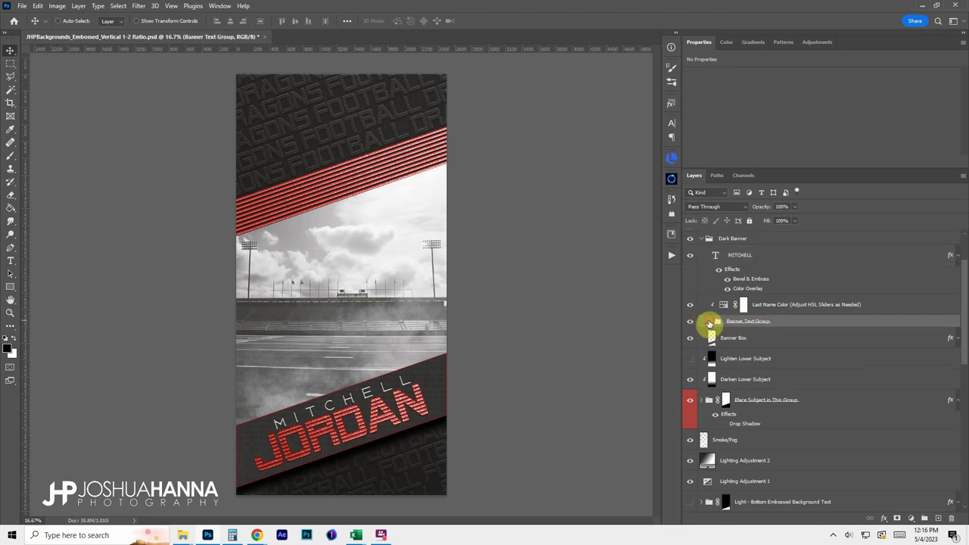
{"action": "left_click", "coordinate": [709, 322]}
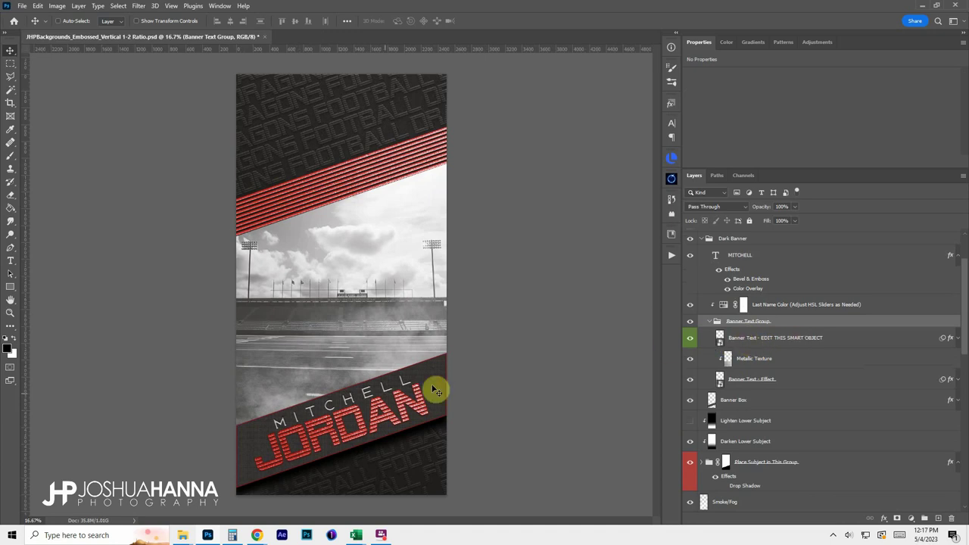
Step: Replace the last name in the Banner Text smart object with a different surname and save it into the banner
{"action": "double_click", "coordinate": [718, 341]}
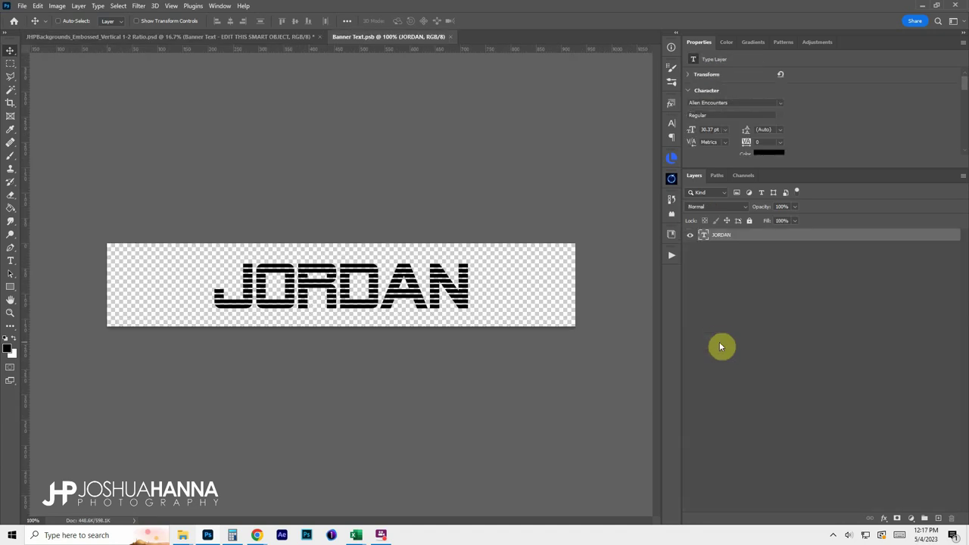
{"action": "double_click", "coordinate": [703, 237]}
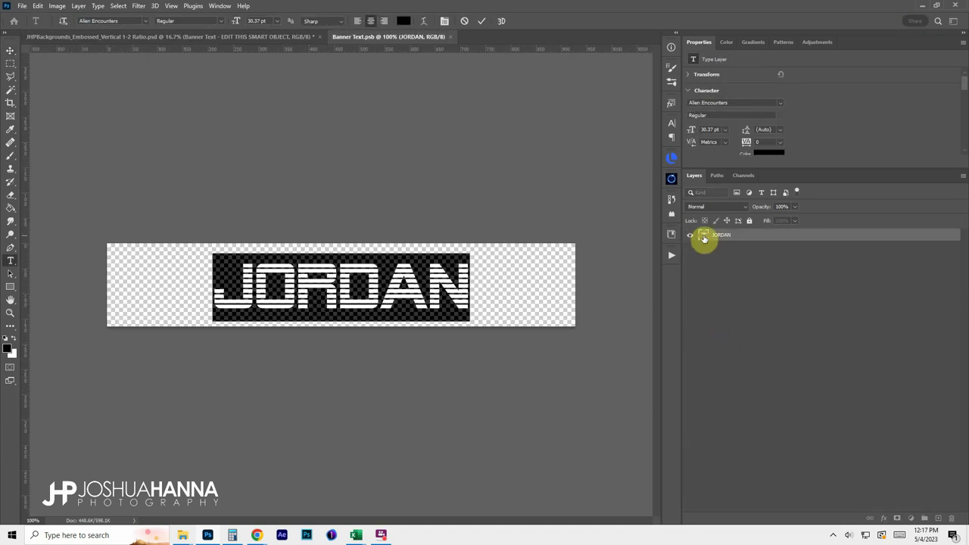
{"action": "type", "text": "MARTIN"}
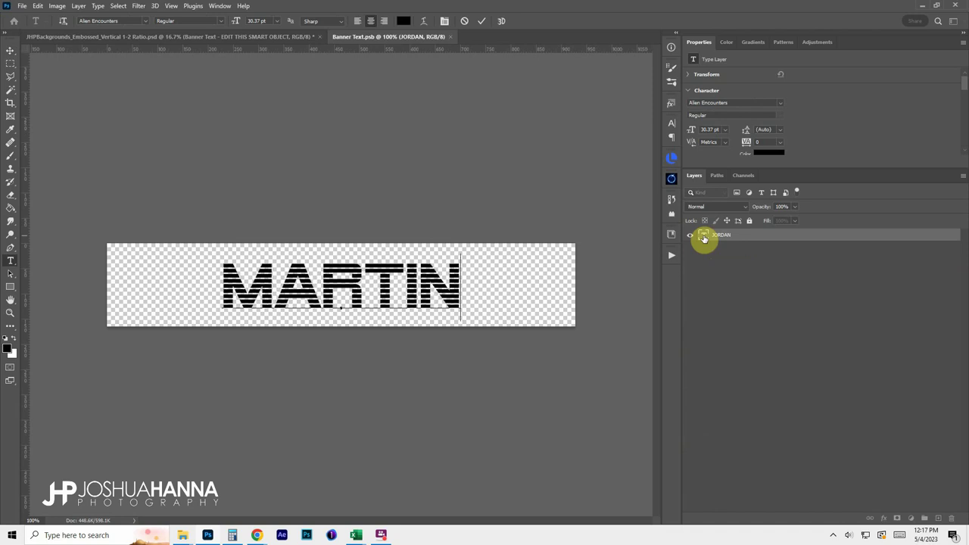
{"action": "left_click", "coordinate": [481, 20]}
{"action": "left_click", "coordinate": [456, 37]}
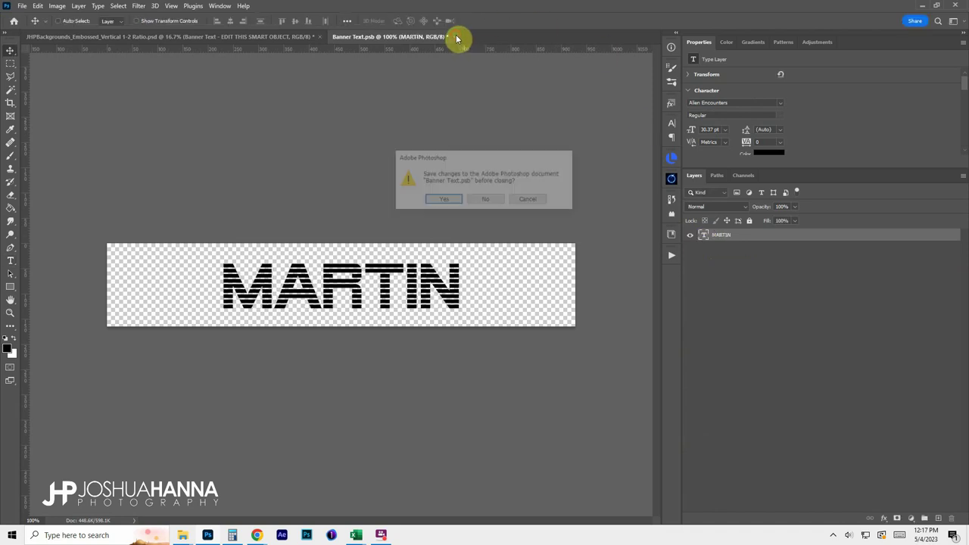
{"action": "left_click", "coordinate": [443, 199]}
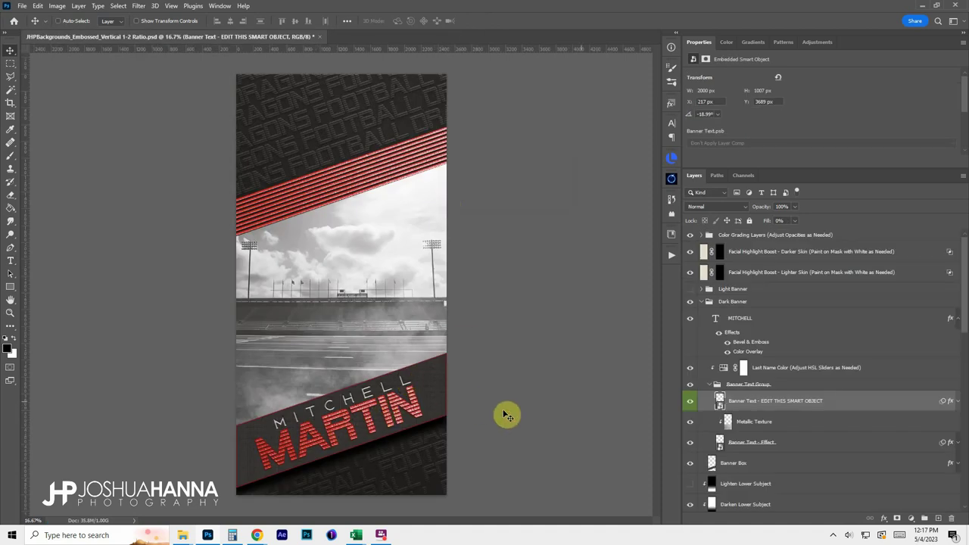
Step: Toggle the Metallic Texture layer off and on to compare its effect on the last name
{"action": "left_click", "coordinate": [692, 423]}
{"action": "left_click", "coordinate": [692, 424]}
{"action": "left_click", "coordinate": [693, 425]}
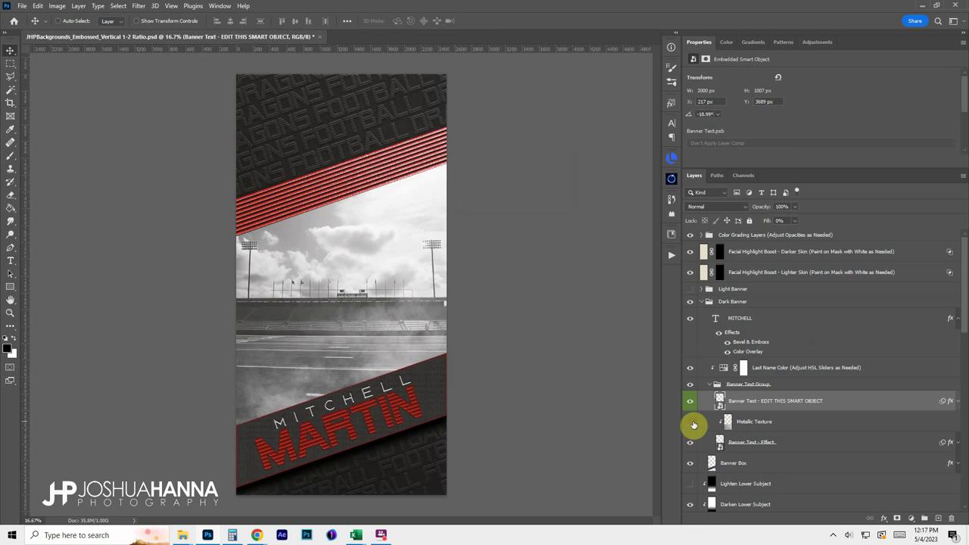
{"action": "left_click", "coordinate": [692, 425]}
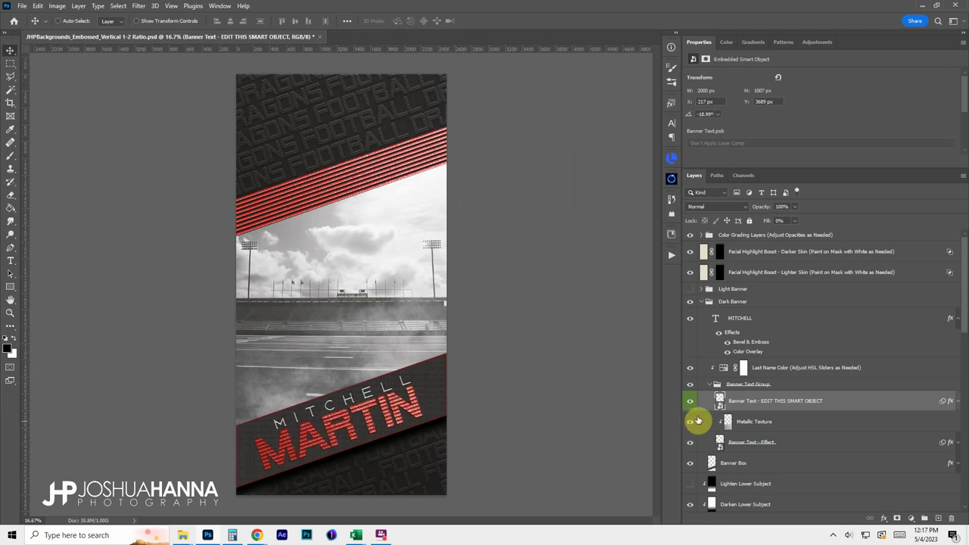
Step: Try a hue of 22 on the Last Name Color adjustment, and undo the hue and last name changes
{"action": "left_click", "coordinate": [738, 369]}
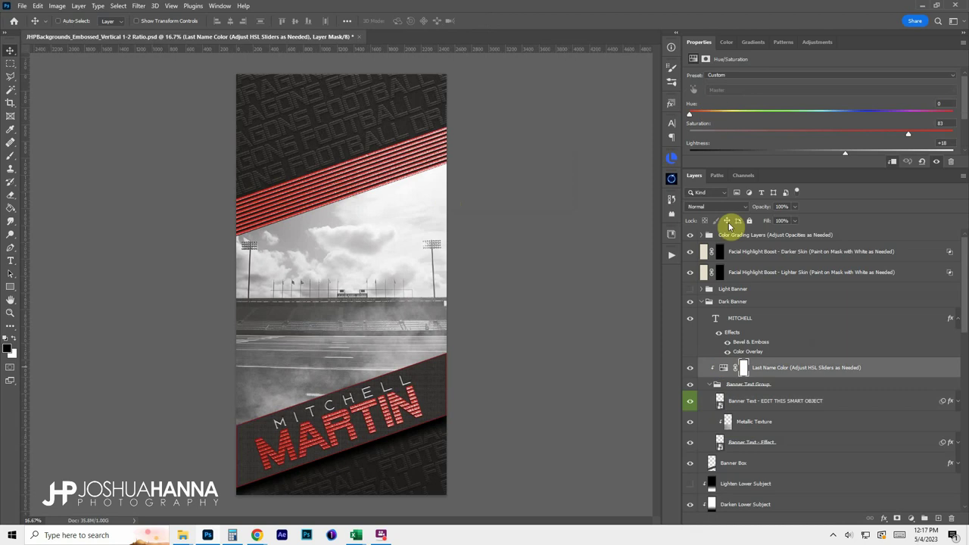
{"action": "left_click", "coordinate": [709, 384]}
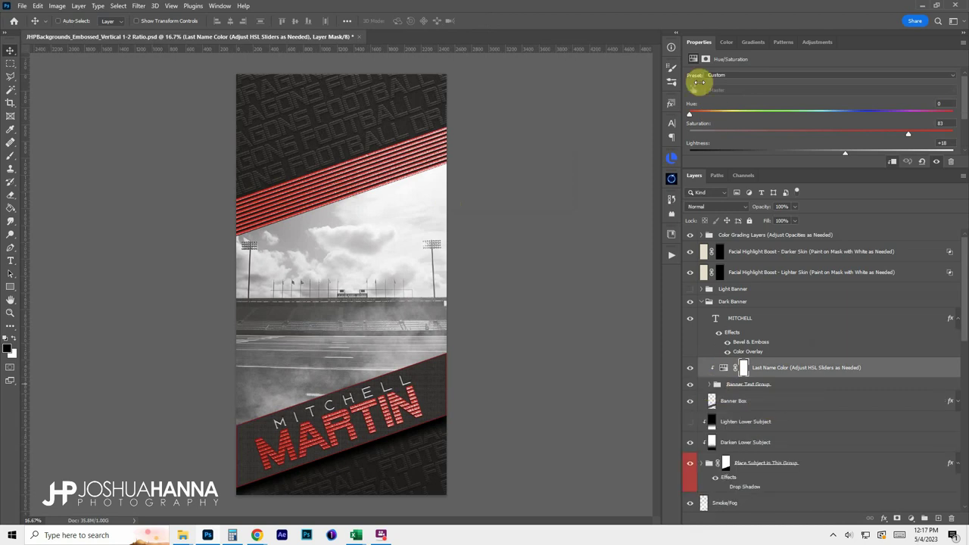
{"action": "mouse_move", "coordinate": [691, 117]}
{"action": "left_mouse_down"}
{"action": "mouse_move", "coordinate": [735, 119]}
{"action": "mouse_move", "coordinate": [709, 122]}
{"action": "left_mouse_up"}
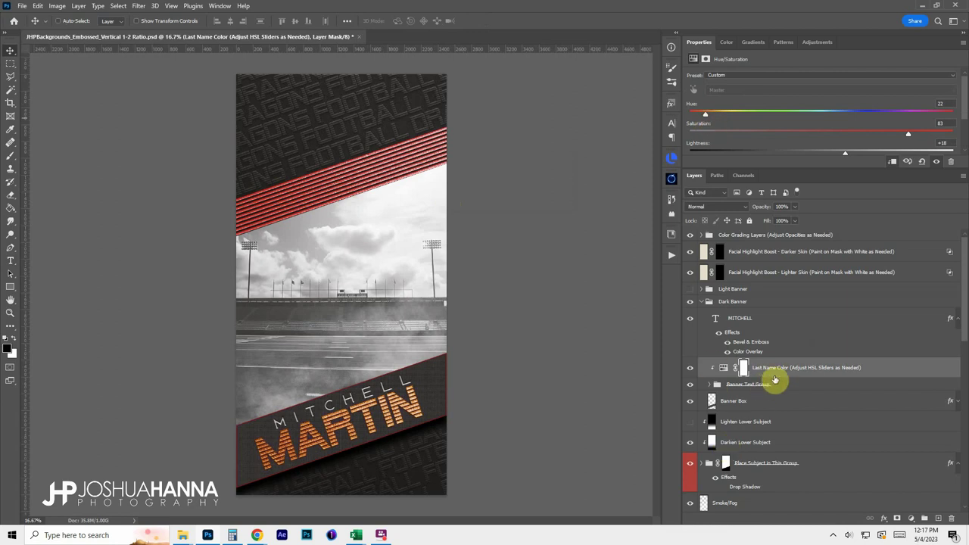
{"action": "key", "text": "ctrl+z"}
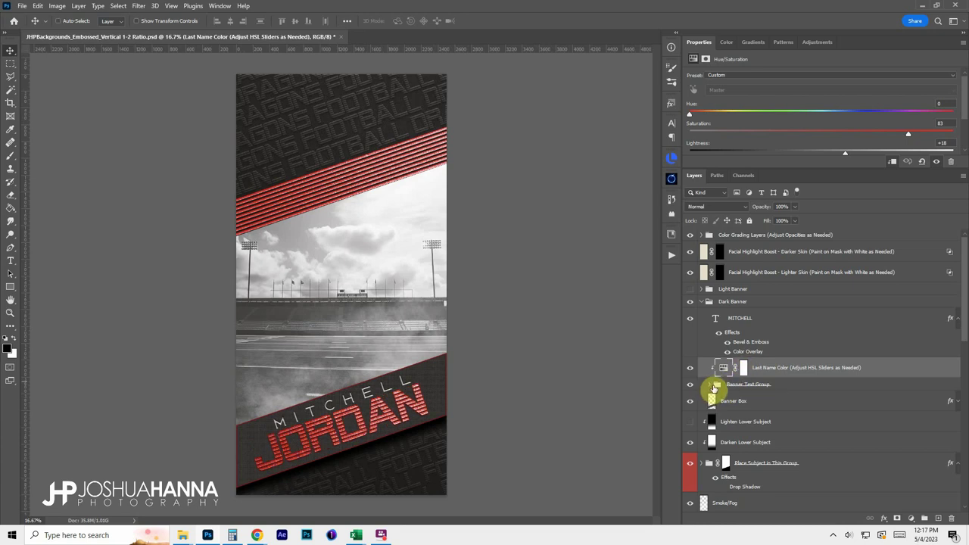
Step: Collapse the Dark Banner group, and show and hide the Light Banner group to compare the two versions
{"action": "left_click", "coordinate": [701, 302]}
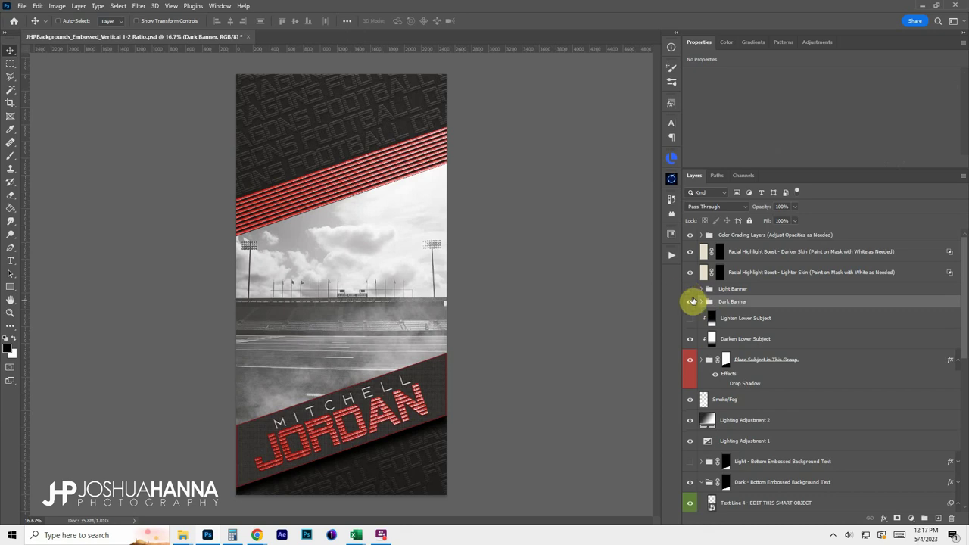
{"action": "left_click", "coordinate": [689, 290]}
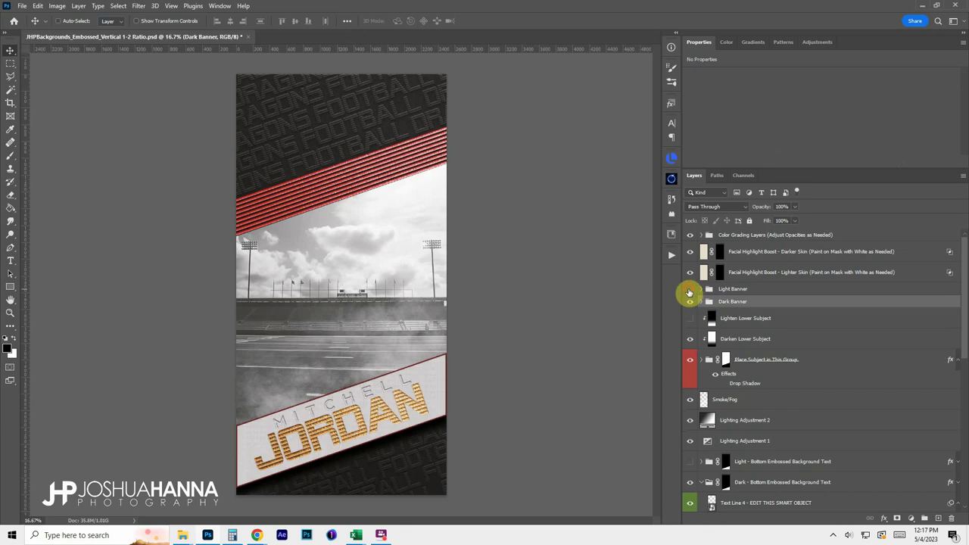
{"action": "left_click", "coordinate": [690, 289]}
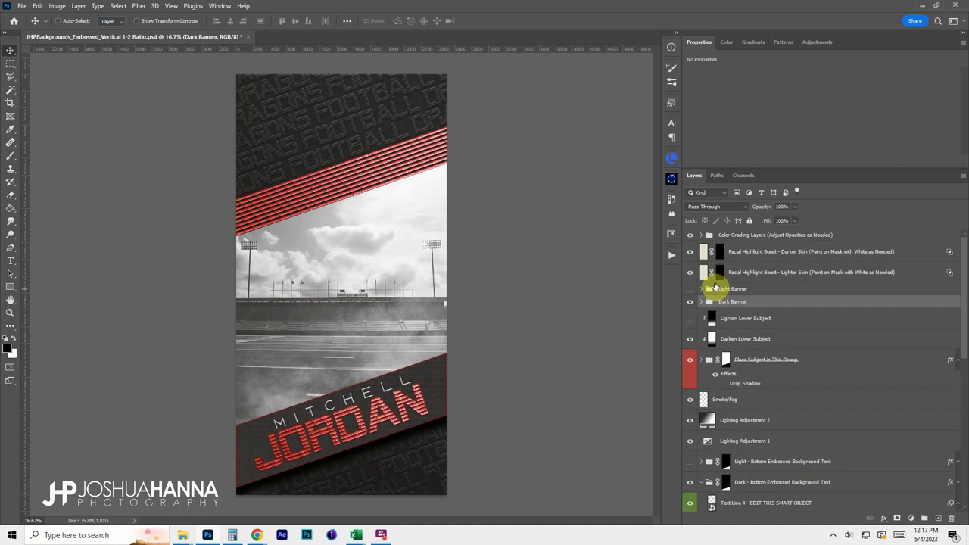
Step: Show the Brightness/Contrast 1 and Subject Here layers in the Place Subject in This Group folder, and collapse the folder
{"action": "left_click", "coordinate": [702, 359]}
{"action": "left_click_drag", "start_coordinate": [690, 399], "coordinate": [689, 418]}
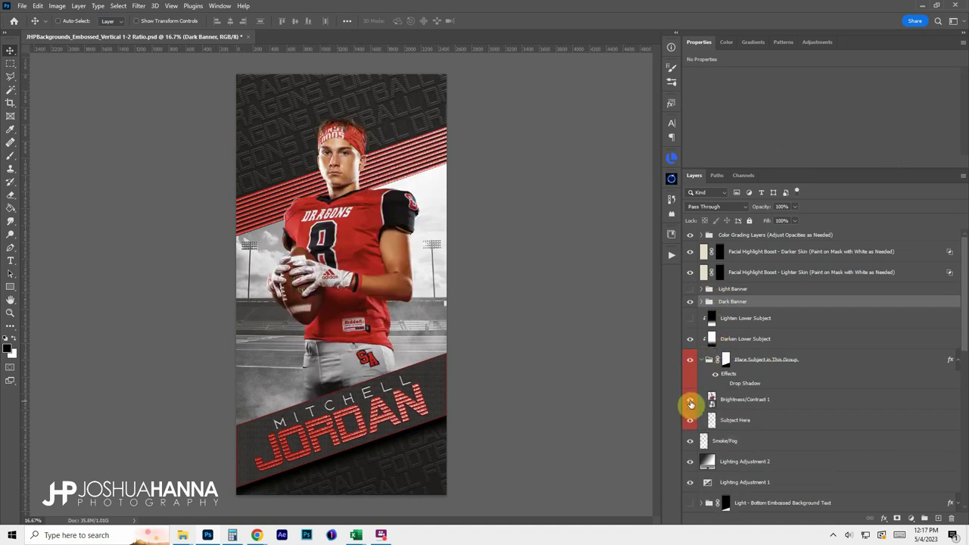
{"action": "left_click", "coordinate": [704, 360]}
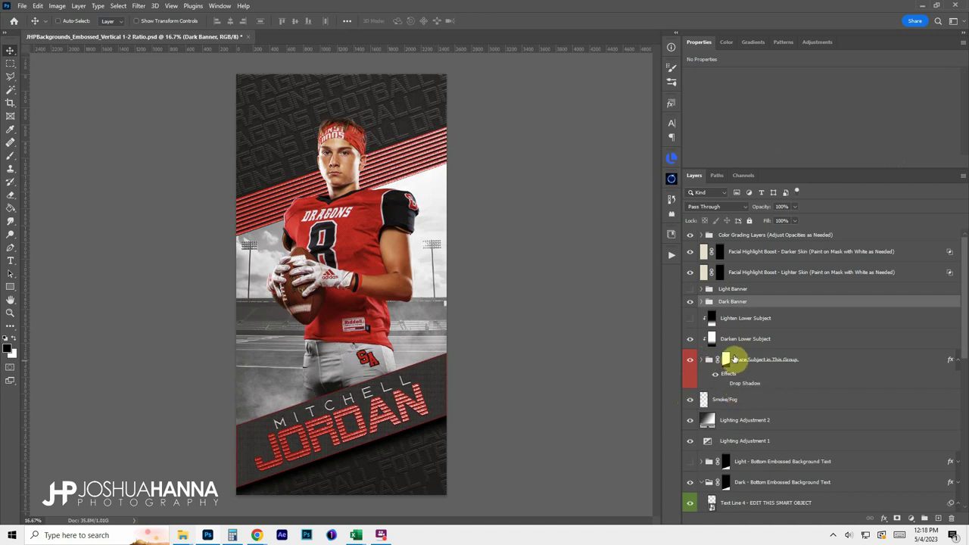
Step: Toggle the Darken Lower Subject and Lighten Lower Subject layers to compare them, leaving only Darken Lower Subject shown
{"action": "left_click", "coordinate": [689, 339]}
{"action": "left_click", "coordinate": [689, 339]}
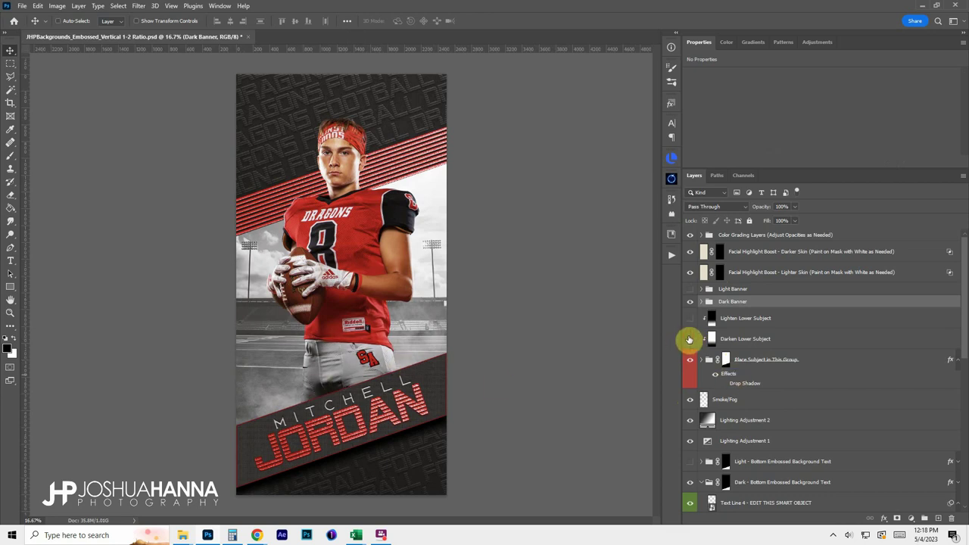
{"action": "left_click", "coordinate": [690, 339]}
{"action": "left_click", "coordinate": [690, 319]}
{"action": "left_click", "coordinate": [689, 319]}
{"action": "left_click", "coordinate": [689, 318]}
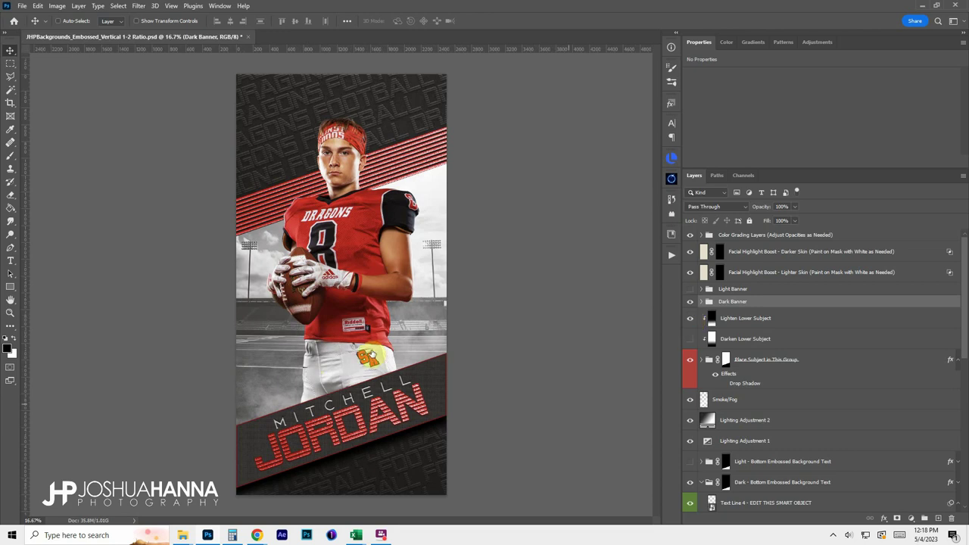
{"action": "left_click", "coordinate": [691, 321]}
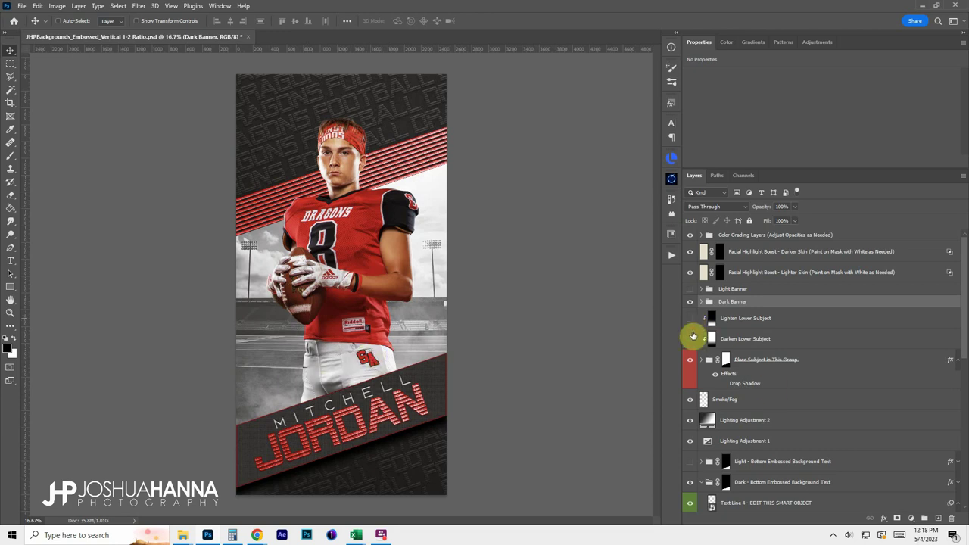
{"action": "left_click", "coordinate": [690, 339]}
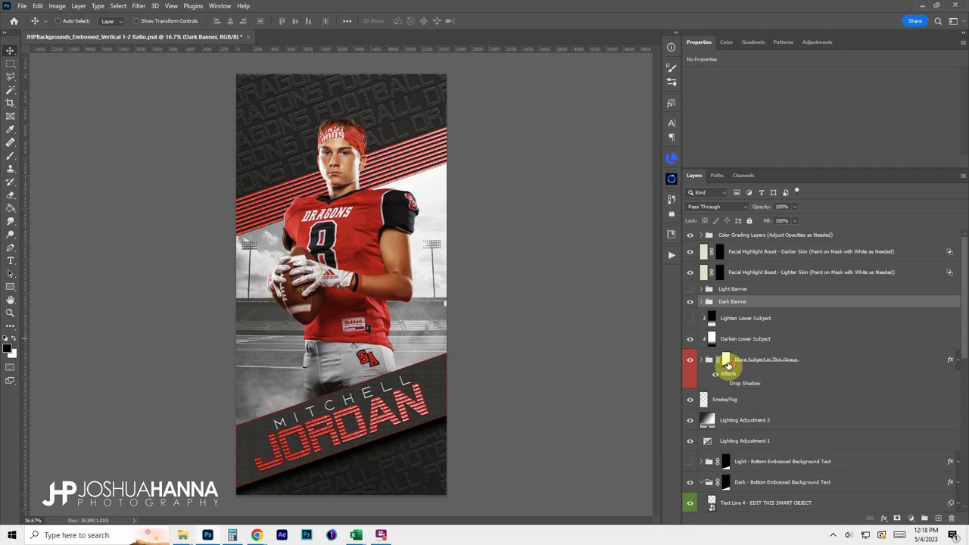
Step: Toggle the Color Grade 2, Color Grade 1 and Vibrance Boost layers in the Color Grading Layers group to compare them, and collapse the group
{"action": "left_click", "coordinate": [700, 235]}
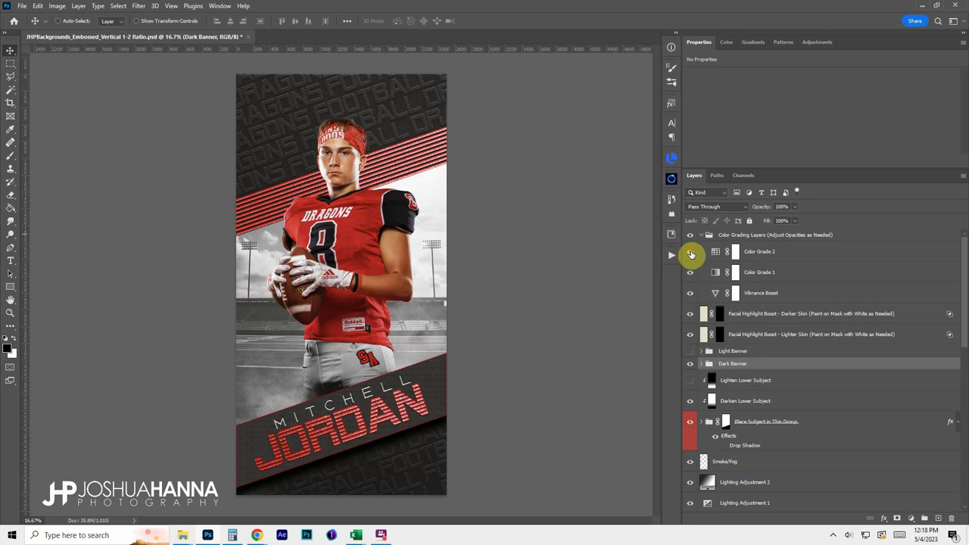
{"action": "left_click", "coordinate": [690, 253]}
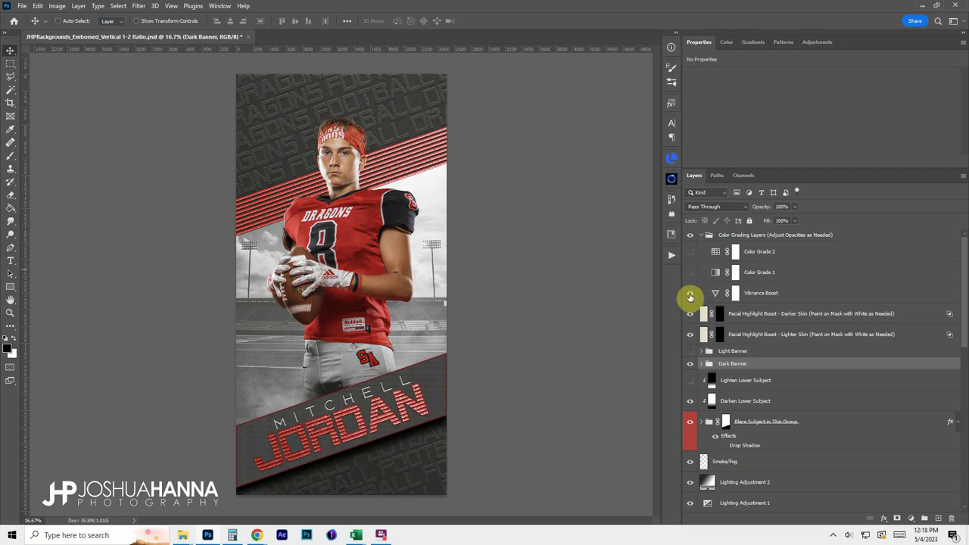
{"action": "left_click", "coordinate": [690, 253]}
{"action": "left_click", "coordinate": [765, 295]}
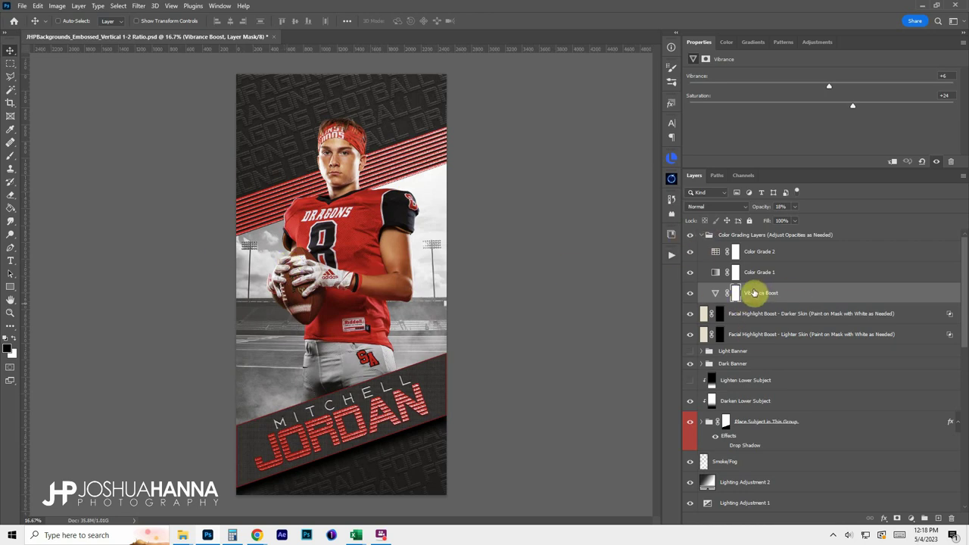
{"action": "left_click", "coordinate": [703, 237]}
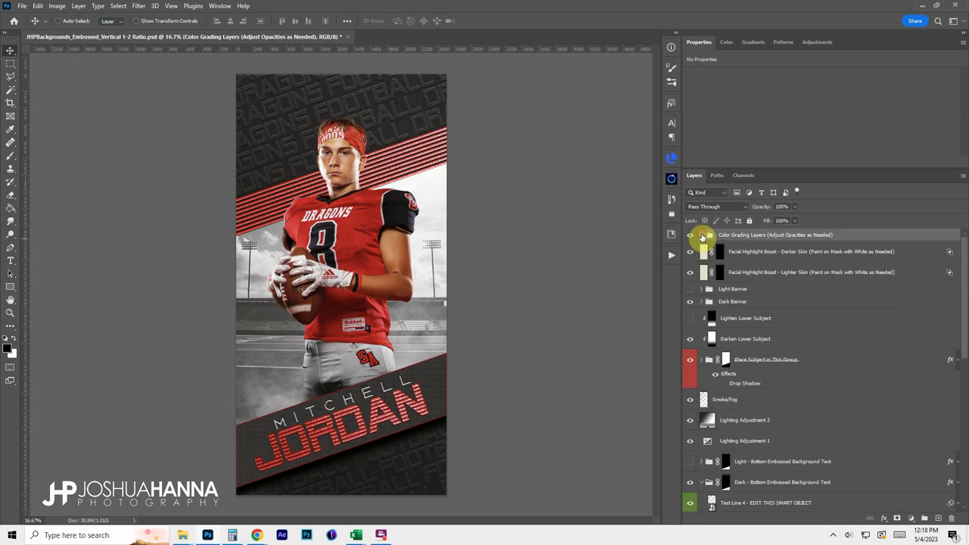
{"action": "scroll", "coordinate": [721, 390], "scroll_direction": "down", "scroll_amount": 1}
{"action": "scroll", "coordinate": [721, 391], "scroll_direction": "down", "scroll_amount": 3}
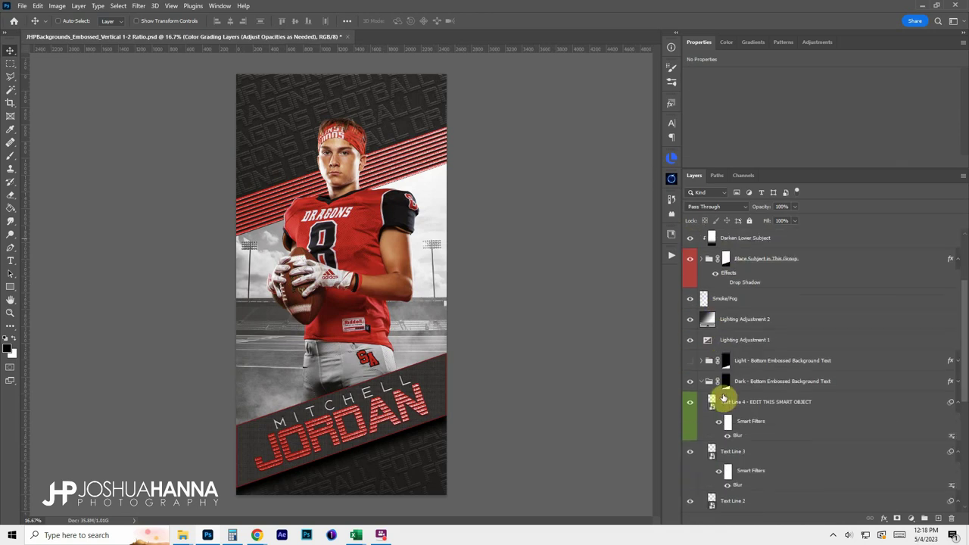
{"action": "left_click", "coordinate": [701, 381]}
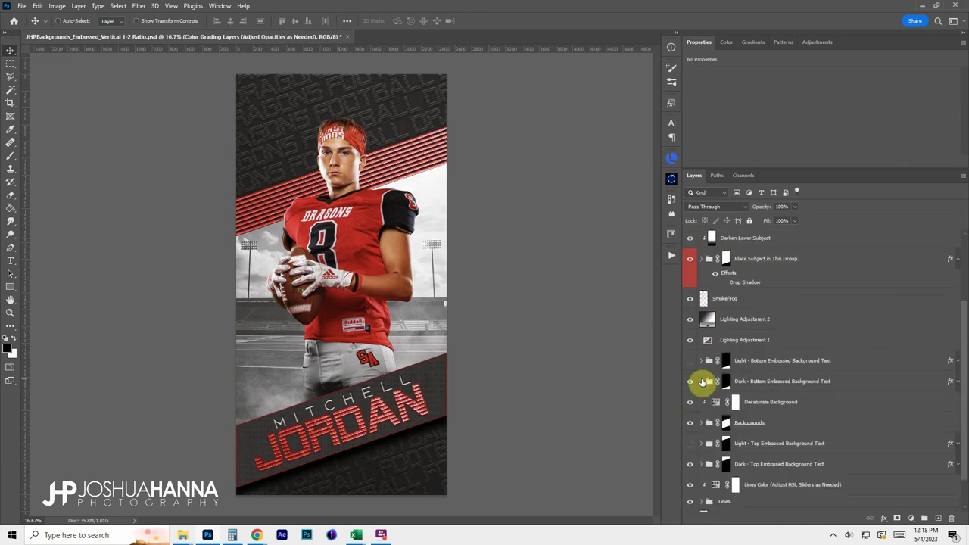
{"action": "scroll", "coordinate": [702, 384], "scroll_direction": "down", "scroll_amount": 1}
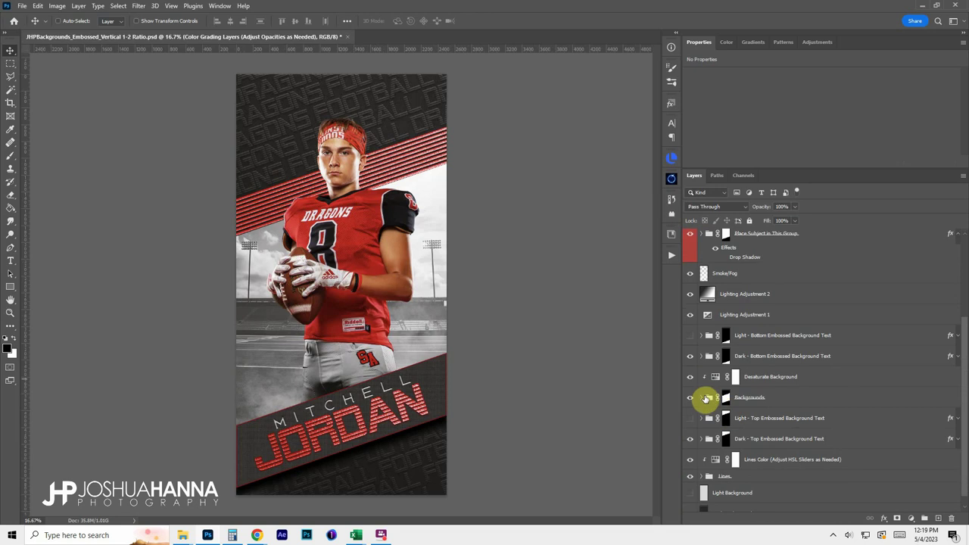
{"action": "left_click", "coordinate": [703, 397]}
{"action": "left_click", "coordinate": [762, 421]}
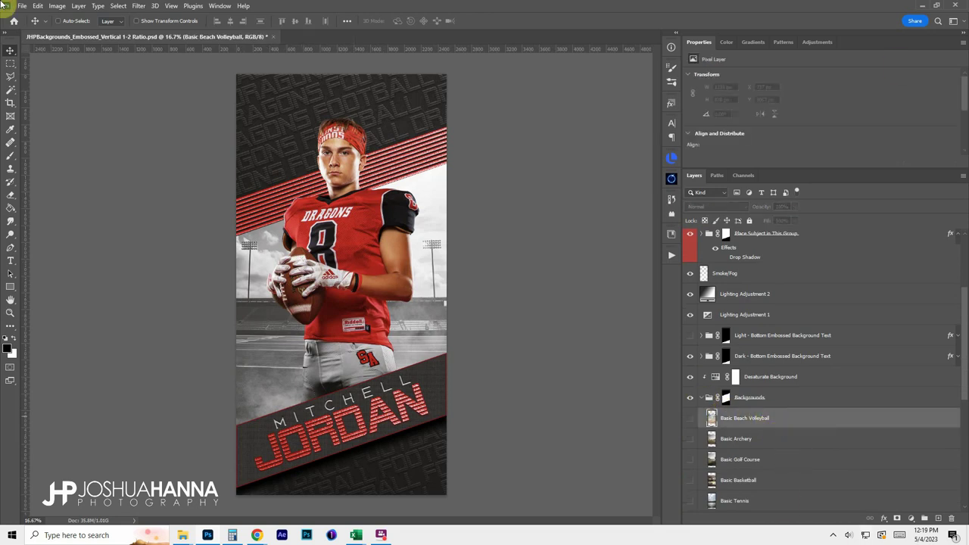
{"action": "left_click_drag", "start_coordinate": [520, 259], "coordinate": [393, 300]}
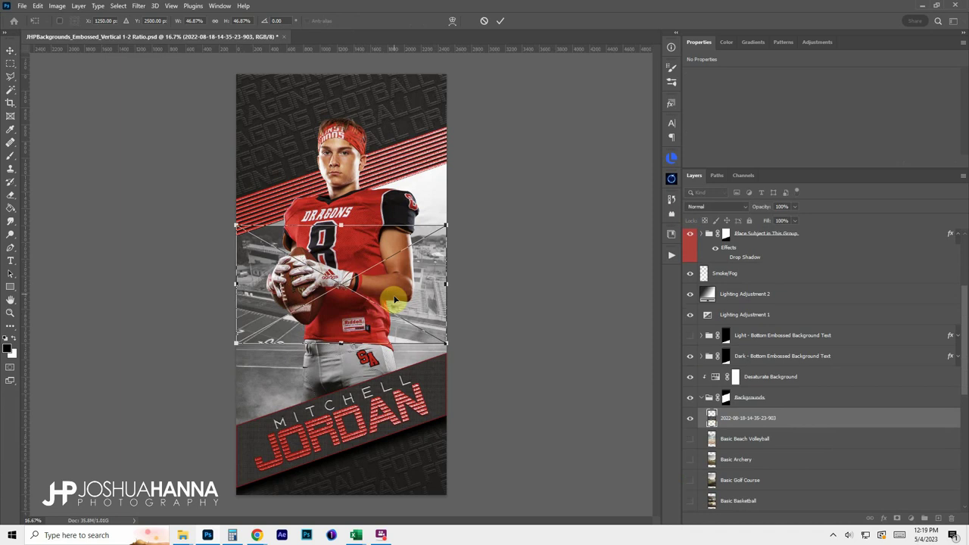
Step: Scale the placed stadium image to about 100.5%, rotate it about -18.9°, position it behind the player, and collapse the Backgrounds group
{"action": "left_click_drag", "start_coordinate": [448, 225], "coordinate": [525, 99]}
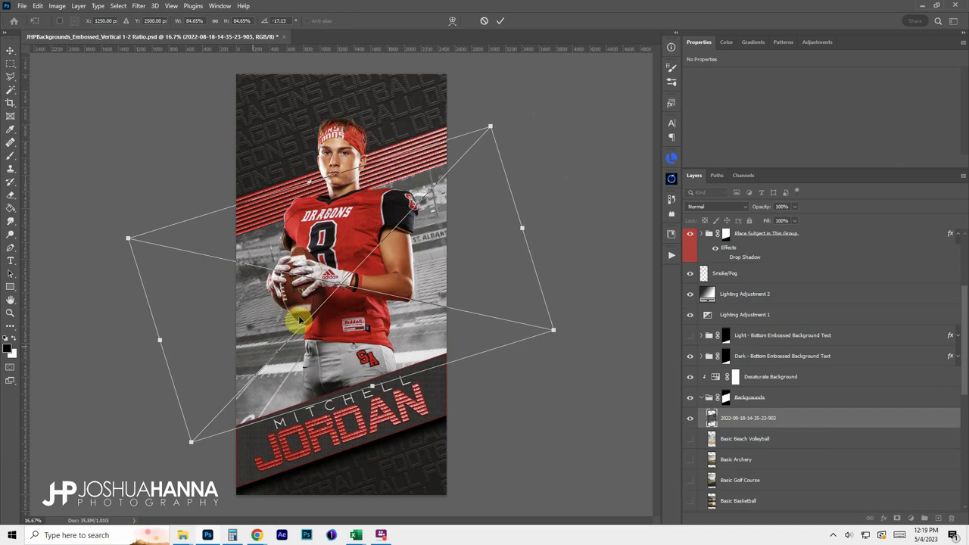
{"action": "left_click_drag", "start_coordinate": [191, 441], "coordinate": [154, 474]}
{"action": "left_click_drag", "start_coordinate": [413, 298], "coordinate": [417, 268]}
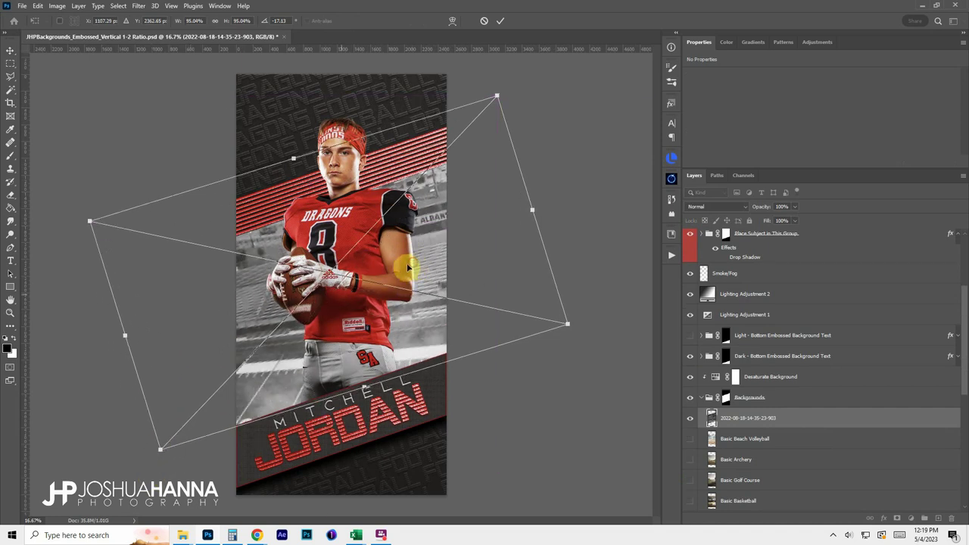
{"action": "left_click_drag", "start_coordinate": [173, 439], "coordinate": [169, 460]}
{"action": "left_click_drag", "start_coordinate": [608, 206], "coordinate": [606, 194]}
{"action": "left_click_drag", "start_coordinate": [434, 245], "coordinate": [443, 239]}
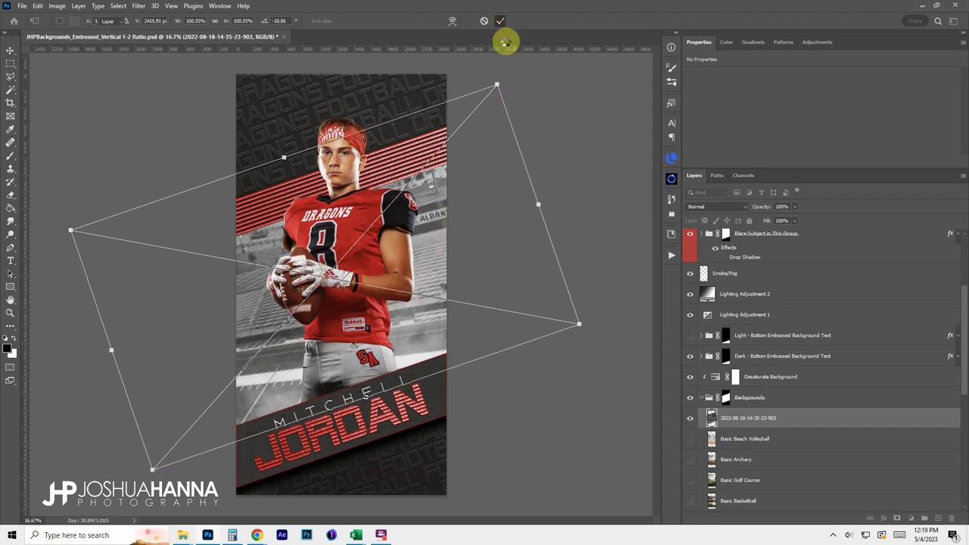
{"action": "left_click", "coordinate": [500, 21]}
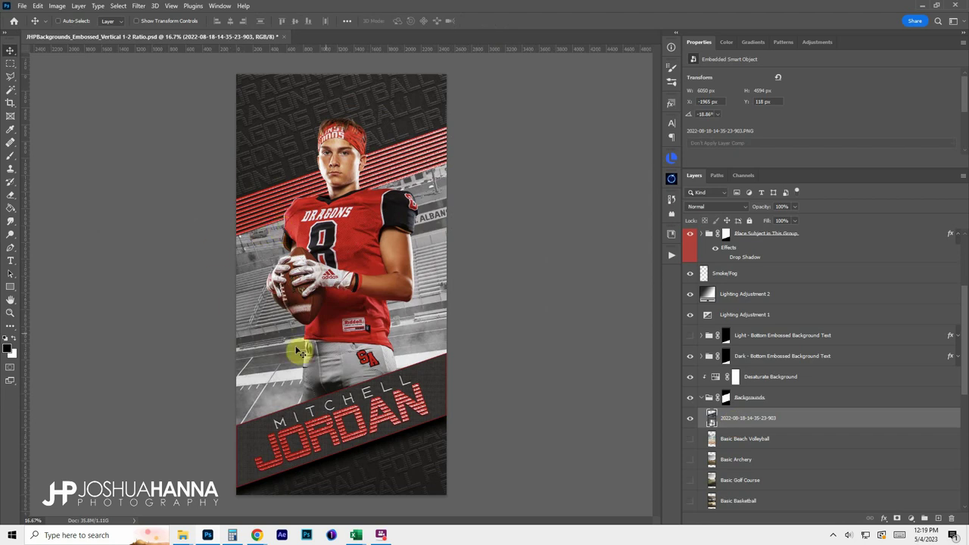
{"action": "left_click_drag", "start_coordinate": [420, 305], "coordinate": [418, 294]}
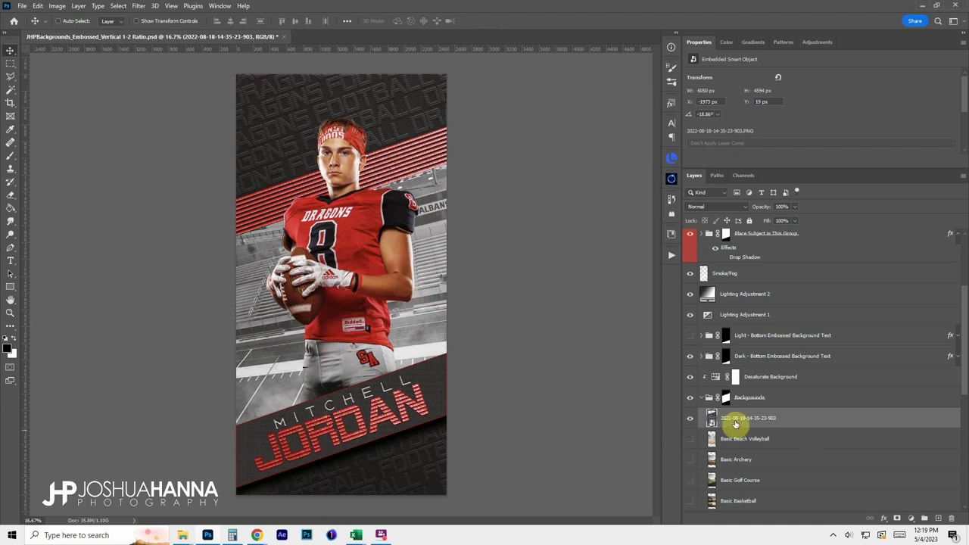
{"action": "left_click", "coordinate": [703, 397]}
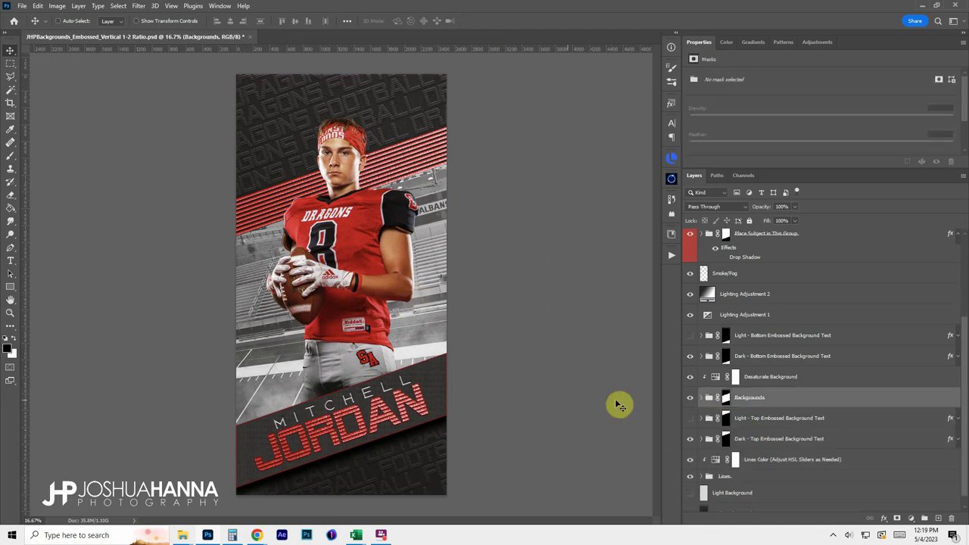
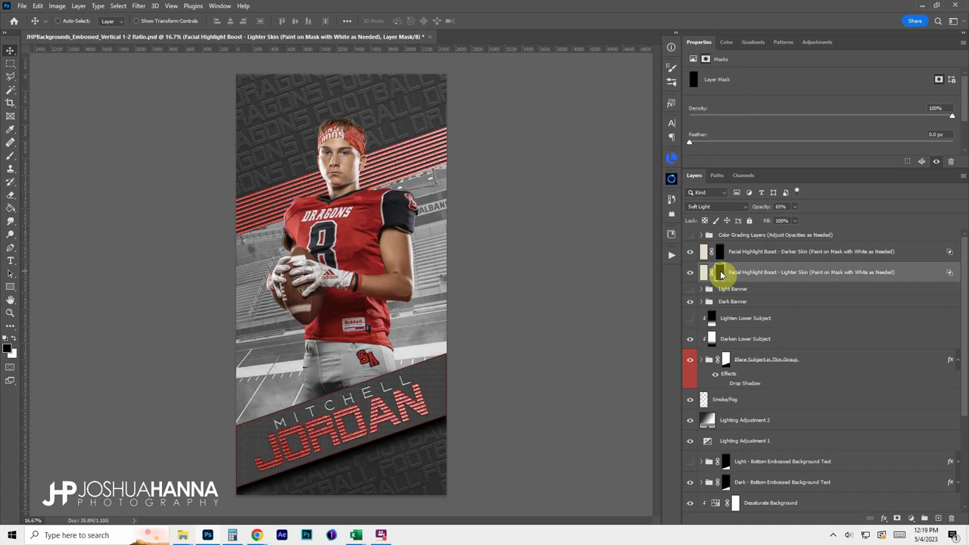
Step: Paint white over the player's face on the Facial Highlight Boost - Lighter Skin mask with a brush size of 300
{"action": "left_click", "coordinate": [11, 155]}
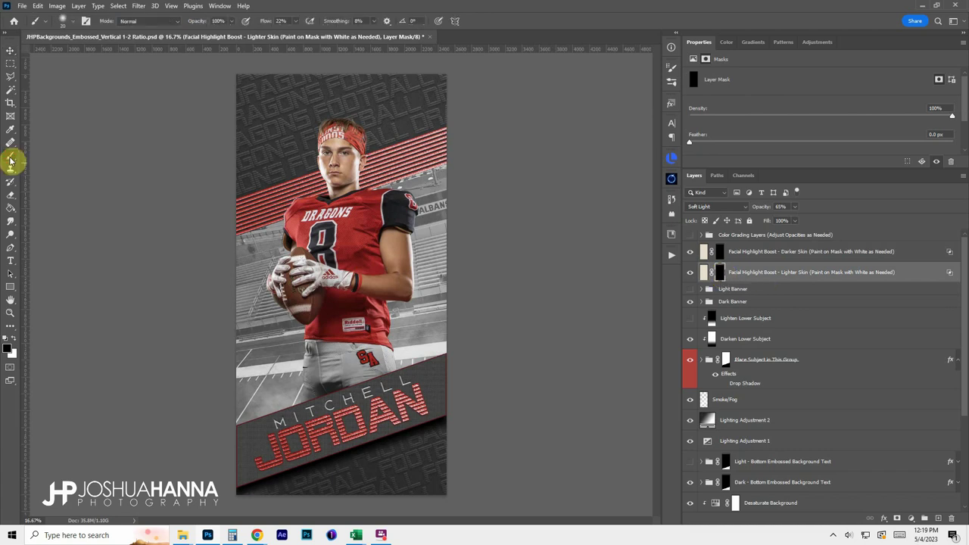
{"action": "left_click", "coordinate": [13, 338]}
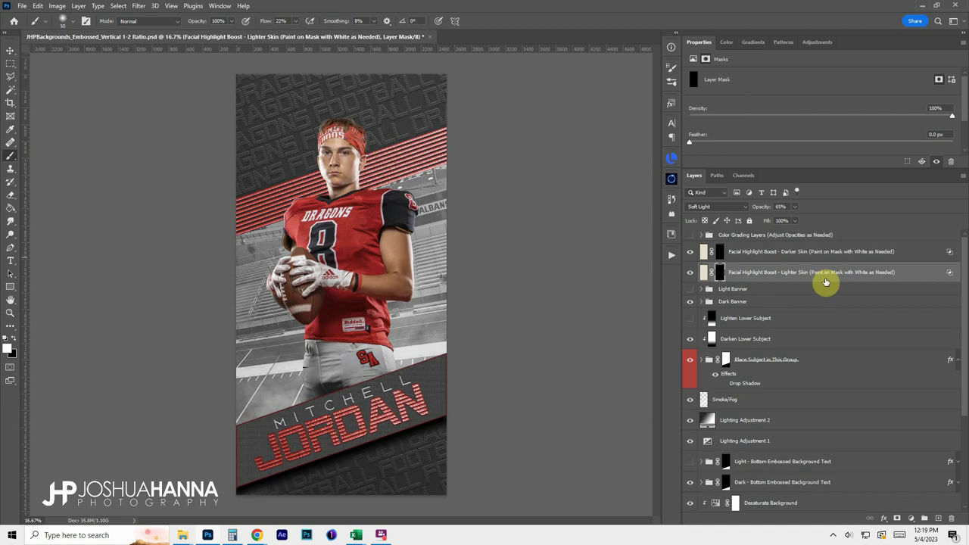
{"action": "key", "text": "bracketright"}
{"action": "key", "text": "bracketright"}
{"action": "key", "text": "bracketright"}
{"action": "key", "text": "bracketright"}
{"action": "key", "text": "bracketright"}
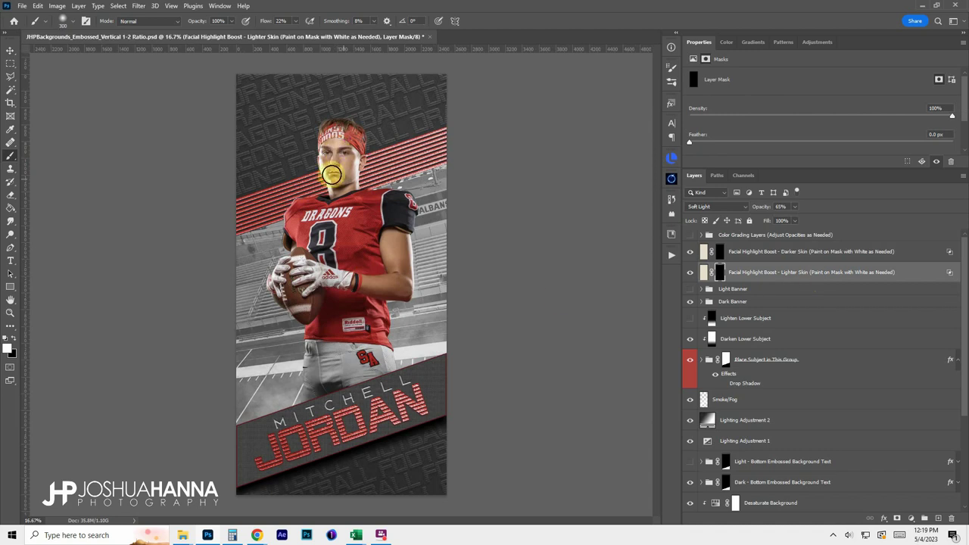
{"action": "mouse_move", "coordinate": [345, 155]}
{"action": "left_mouse_down"}
{"action": "mouse_move", "coordinate": [328, 162]}
{"action": "mouse_move", "coordinate": [339, 170]}
{"action": "left_mouse_up"}
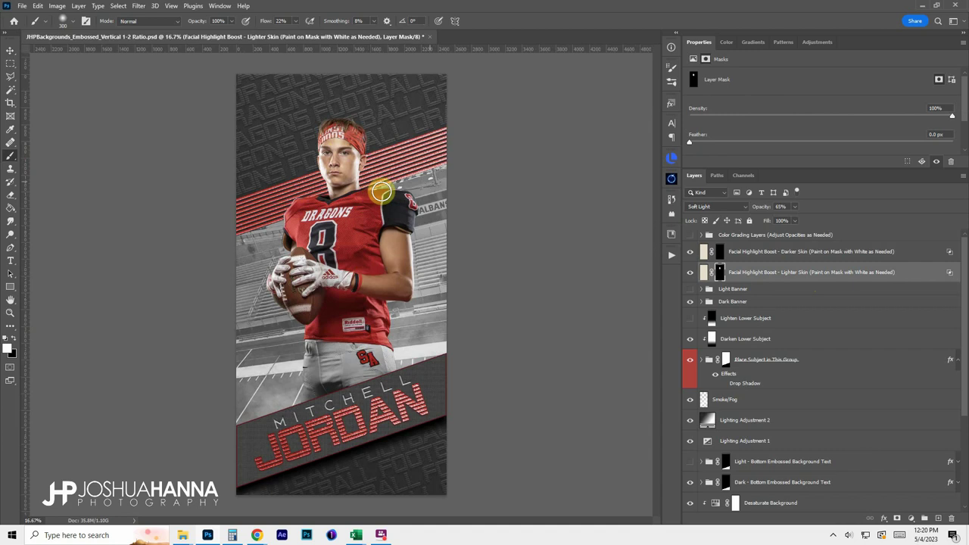
Step: Toggle the Facial Highlight Boost - Lighter Skin layer to compare the face with and without the highlight
{"action": "left_click", "coordinate": [689, 273]}
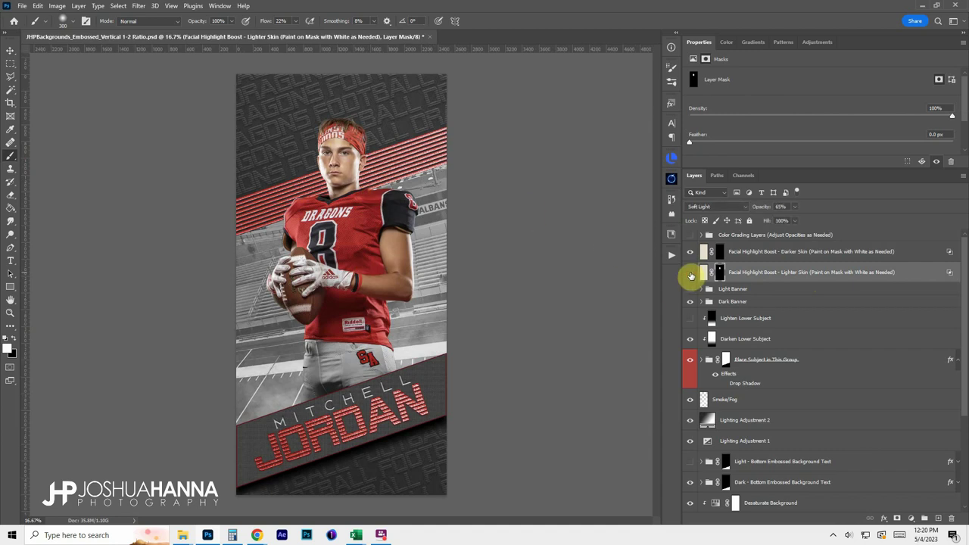
{"action": "left_click", "coordinate": [689, 273]}
{"action": "left_click", "coordinate": [689, 272]}
{"action": "left_click", "coordinate": [690, 273]}
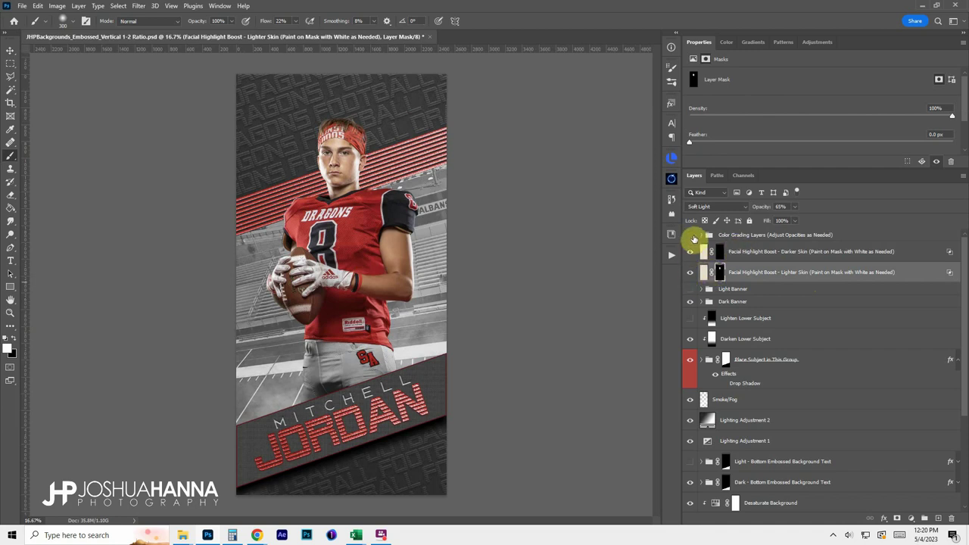
Step: Run the JHP-Clean Grit - Color Efex 5.3 action above the Facial Highlight Boost - Darker Skin layer, and toggle the resulting layer to compare
{"action": "left_click", "coordinate": [744, 257]}
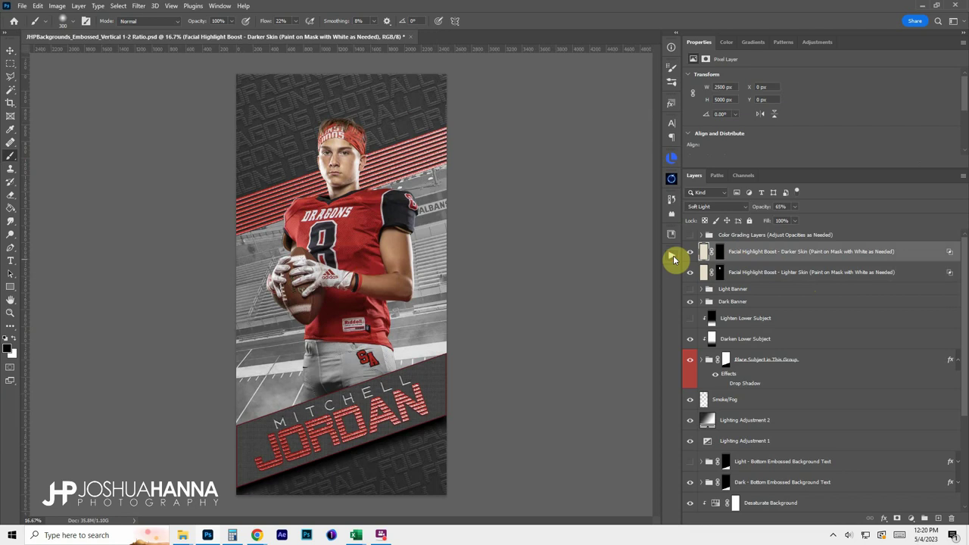
{"action": "left_click", "coordinate": [671, 255]}
{"action": "scroll", "coordinate": [660, 341], "scroll_direction": "down", "scroll_amount": 2}
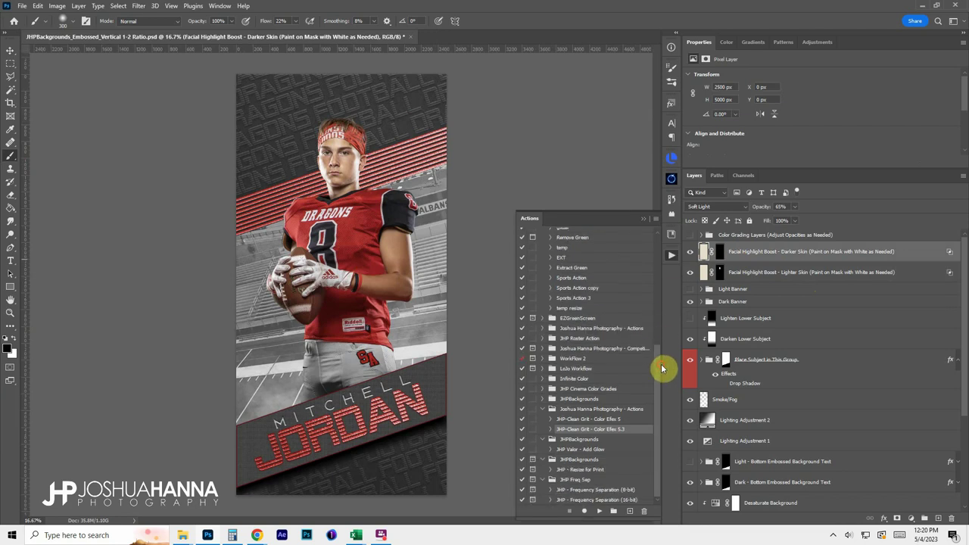
{"action": "left_click", "coordinate": [599, 509]}
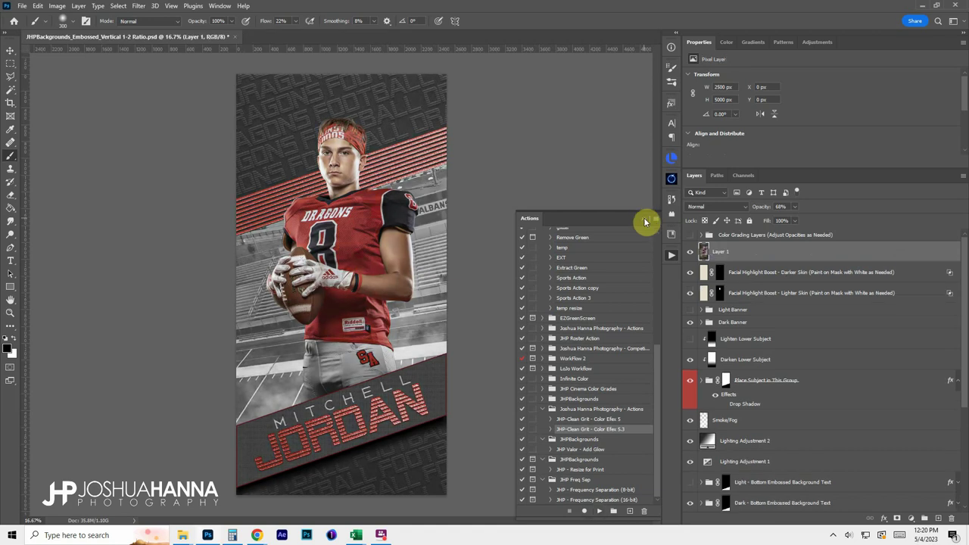
{"action": "left_click", "coordinate": [643, 219]}
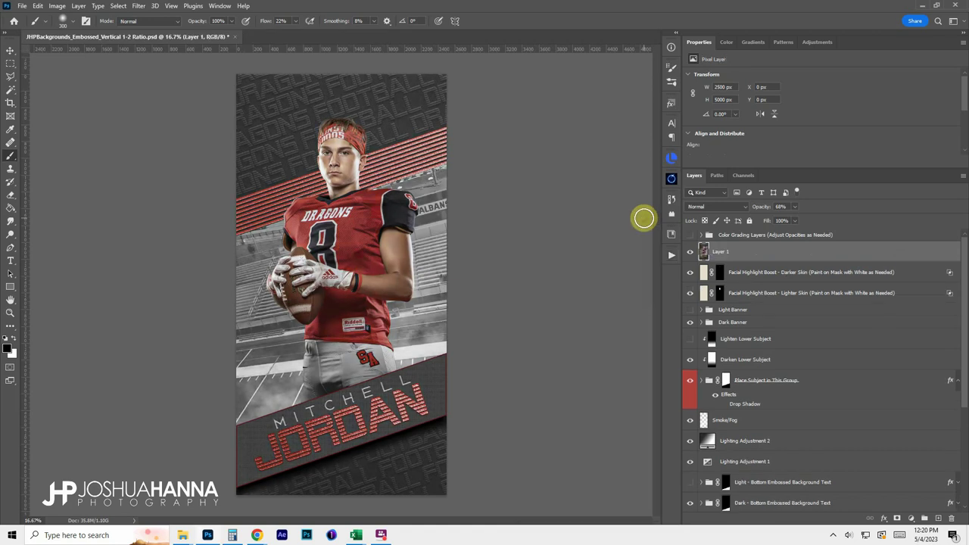
{"action": "left_click", "coordinate": [690, 252]}
{"action": "left_click", "coordinate": [689, 252]}
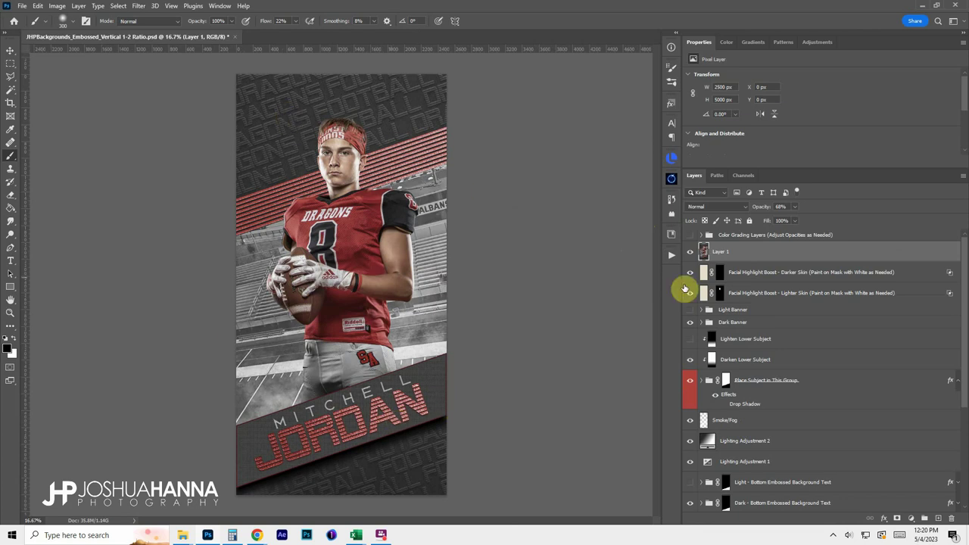
Step: Show the Color Grading Layers group, raise the Vibrance Boost layer's opacity to 76%, and collapse the group
{"action": "left_click", "coordinate": [689, 234]}
{"action": "left_click", "coordinate": [701, 235]}
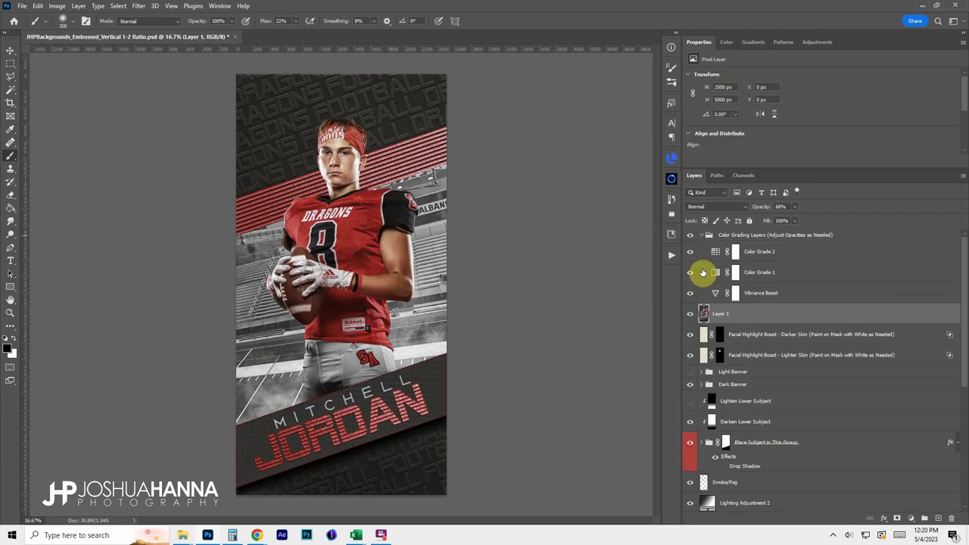
{"action": "left_click", "coordinate": [762, 296]}
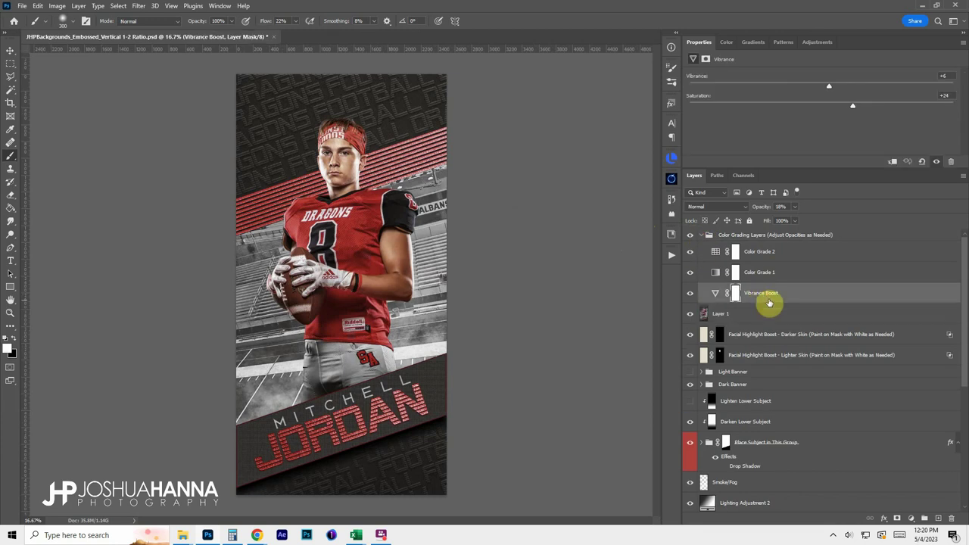
{"action": "left_click", "coordinate": [793, 206]}
{"action": "left_click_drag", "start_coordinate": [796, 220], "coordinate": [822, 220]}
{"action": "left_click", "coordinate": [691, 293]}
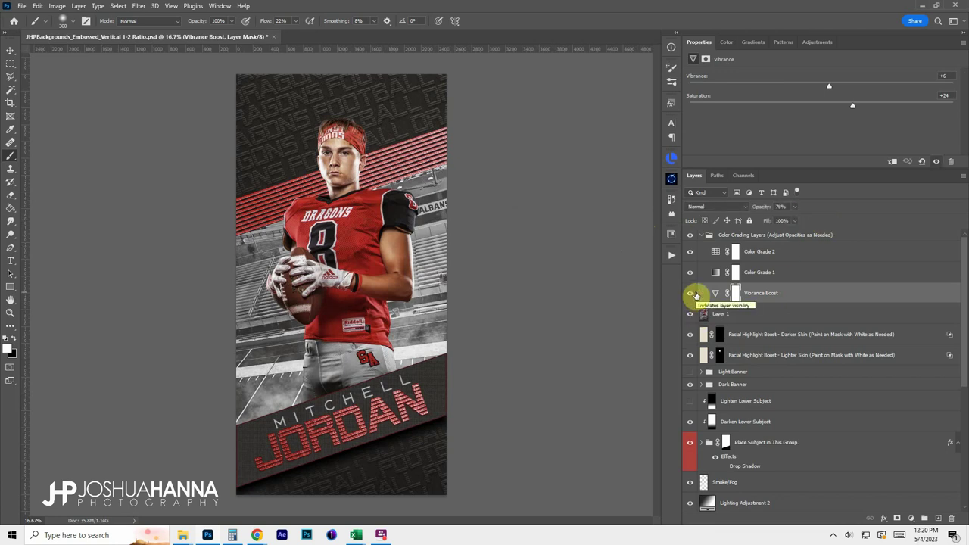
{"action": "left_click", "coordinate": [704, 236]}
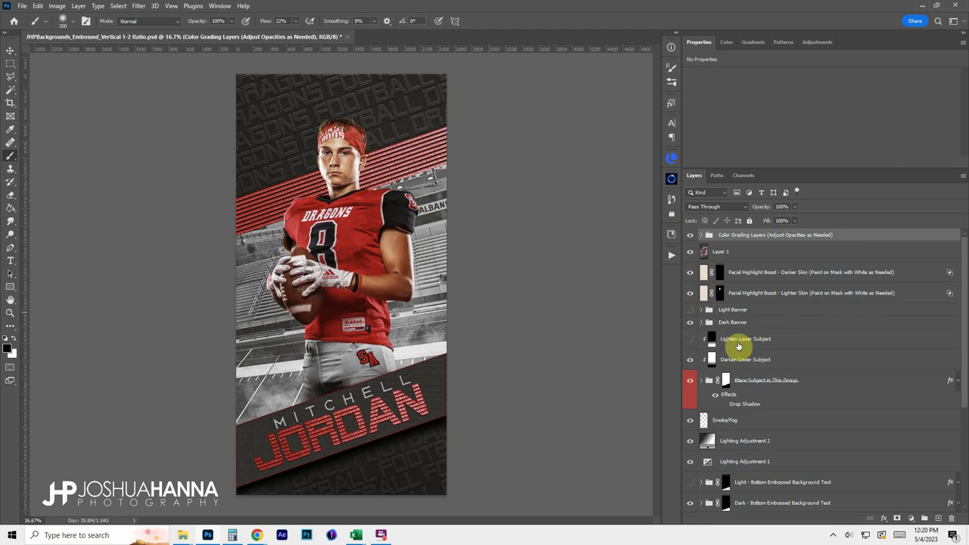
Step: Look through the sport background layers in the Backgrounds group, and collapse the group
{"action": "scroll", "coordinate": [749, 362], "scroll_direction": "down", "scroll_amount": 5}
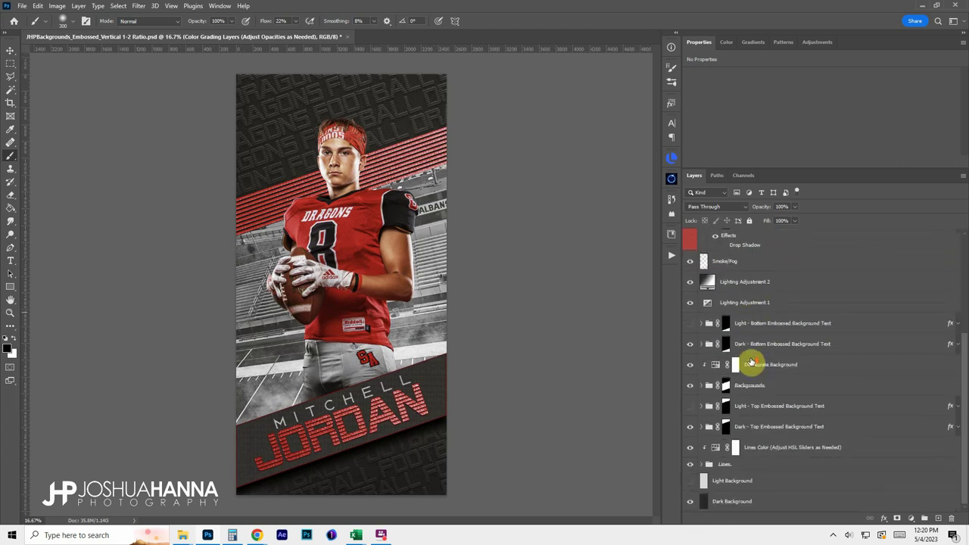
{"action": "left_click", "coordinate": [701, 386]}
{"action": "scroll", "coordinate": [735, 405], "scroll_direction": "down", "scroll_amount": 3}
{"action": "scroll", "coordinate": [734, 405], "scroll_direction": "up", "scroll_amount": 2}
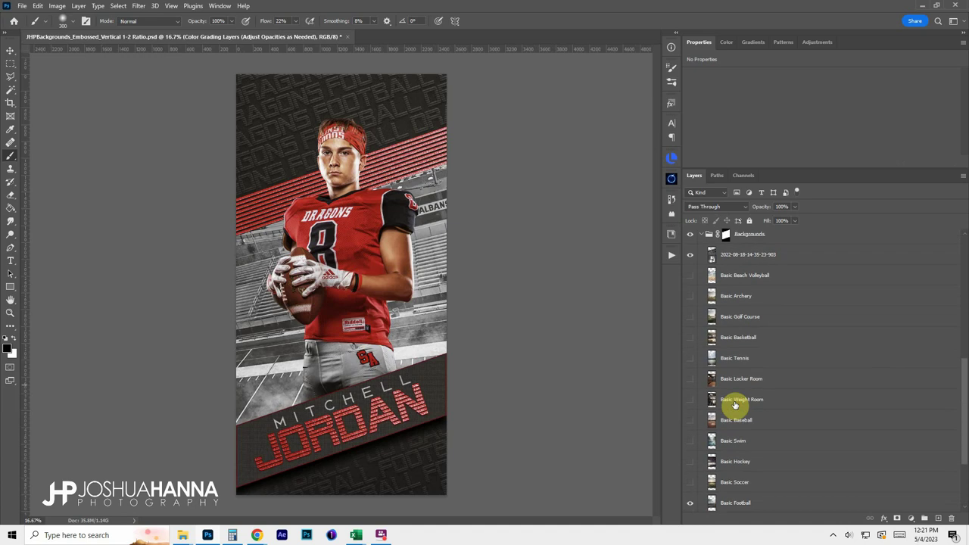
{"action": "left_click", "coordinate": [700, 322]}
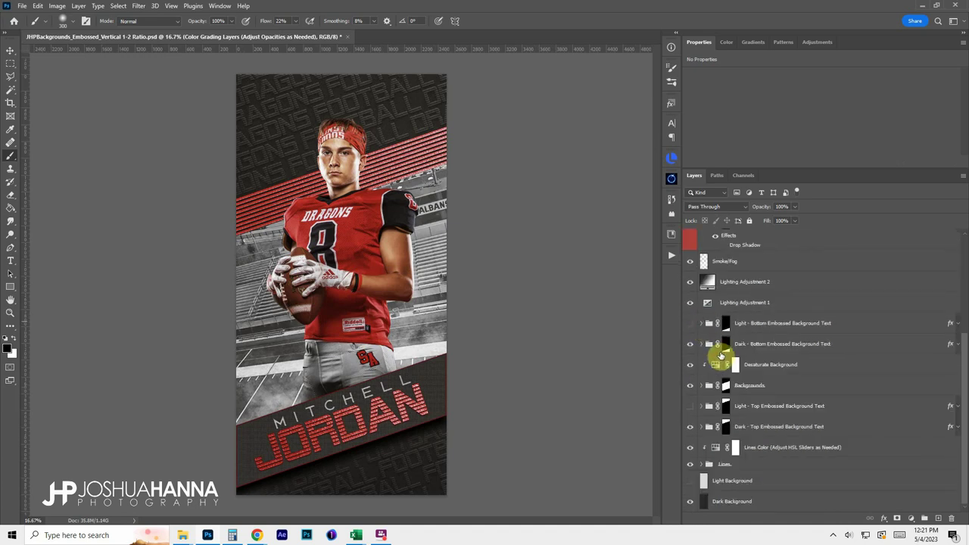